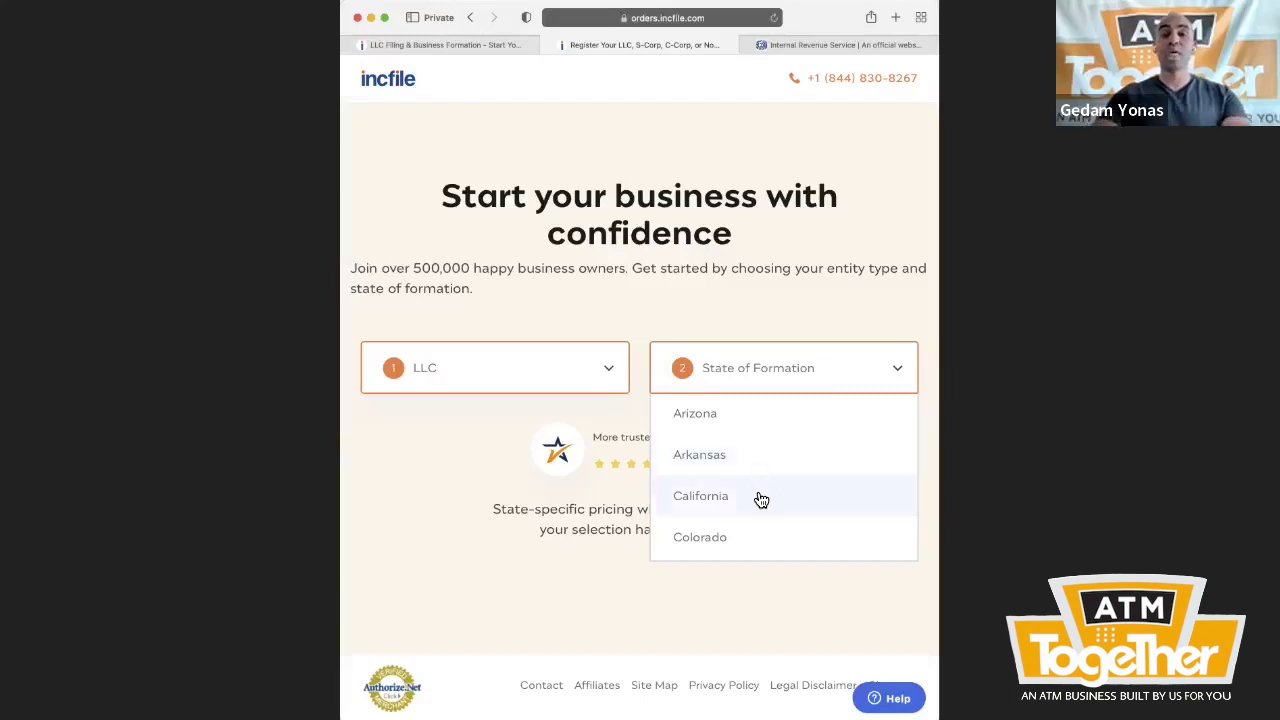
- Choose California as the formation state and order the $75 Silver package
left_click(758, 495)
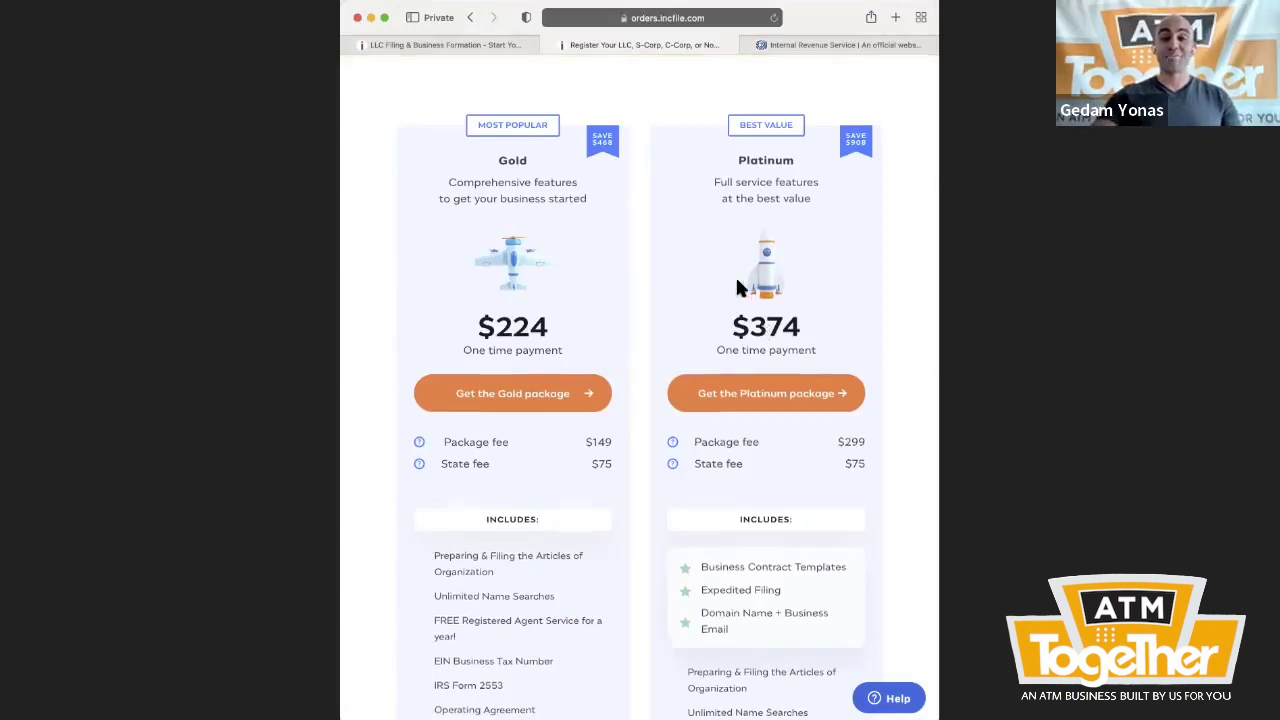
scroll(737, 286, "down", 10)
scroll(733, 310, "up", 5)
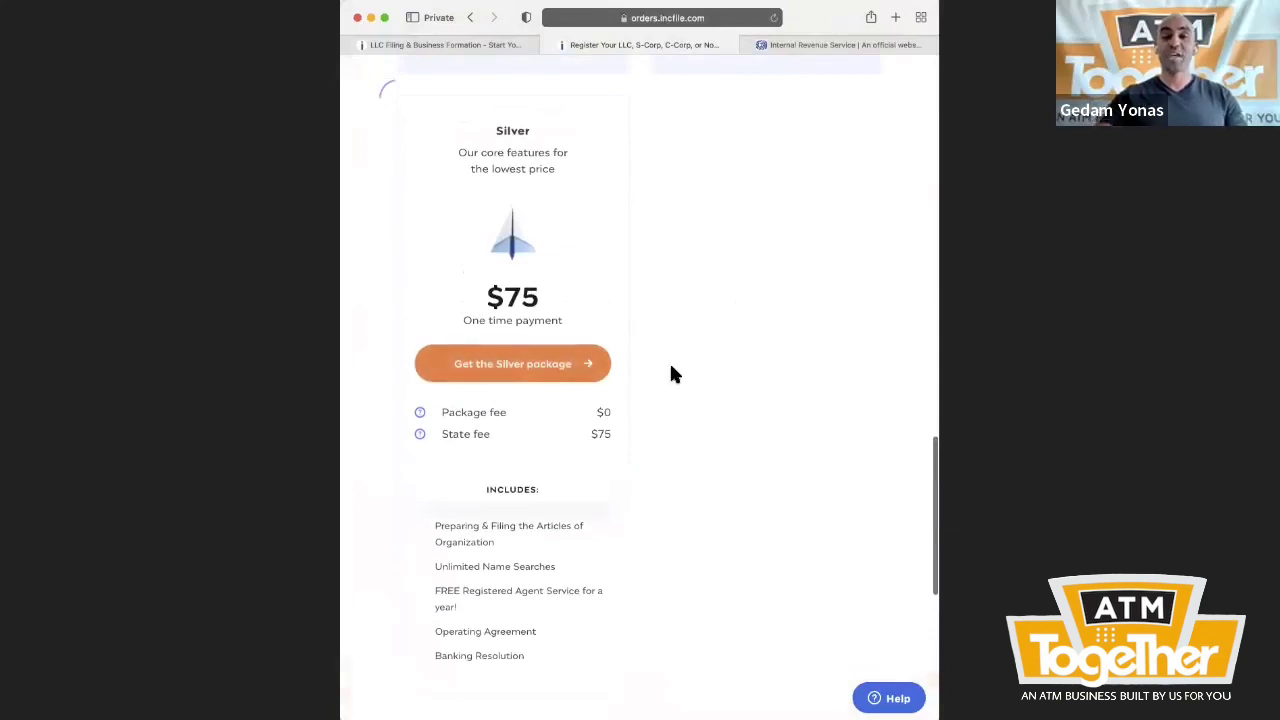
scroll(616, 366, "up", 4)
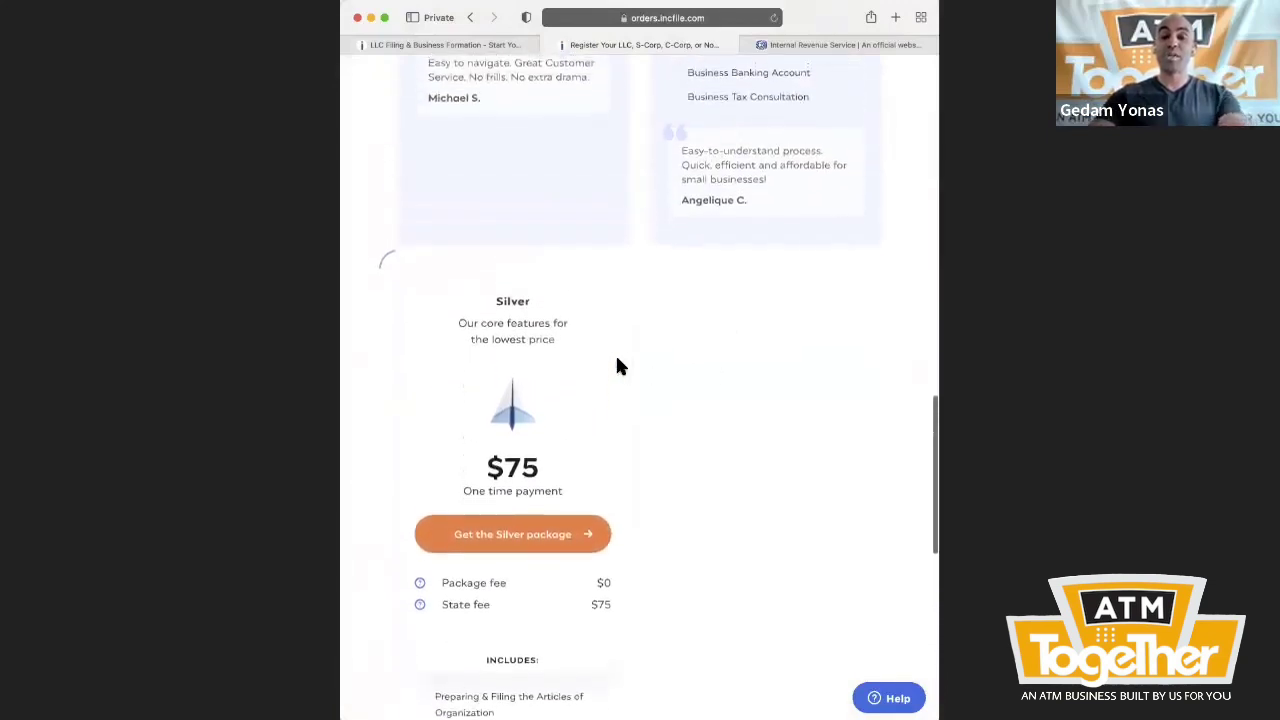
scroll(620, 346, "down", 2)
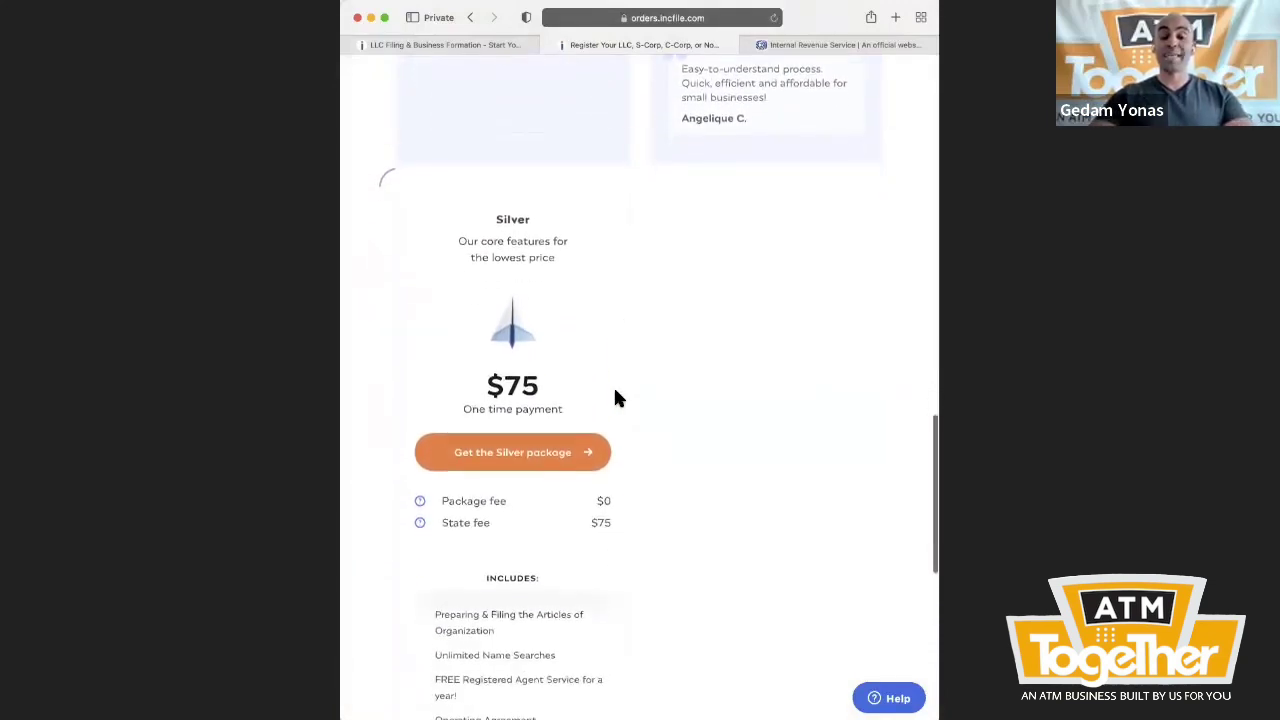
scroll(612, 400, "down", 2)
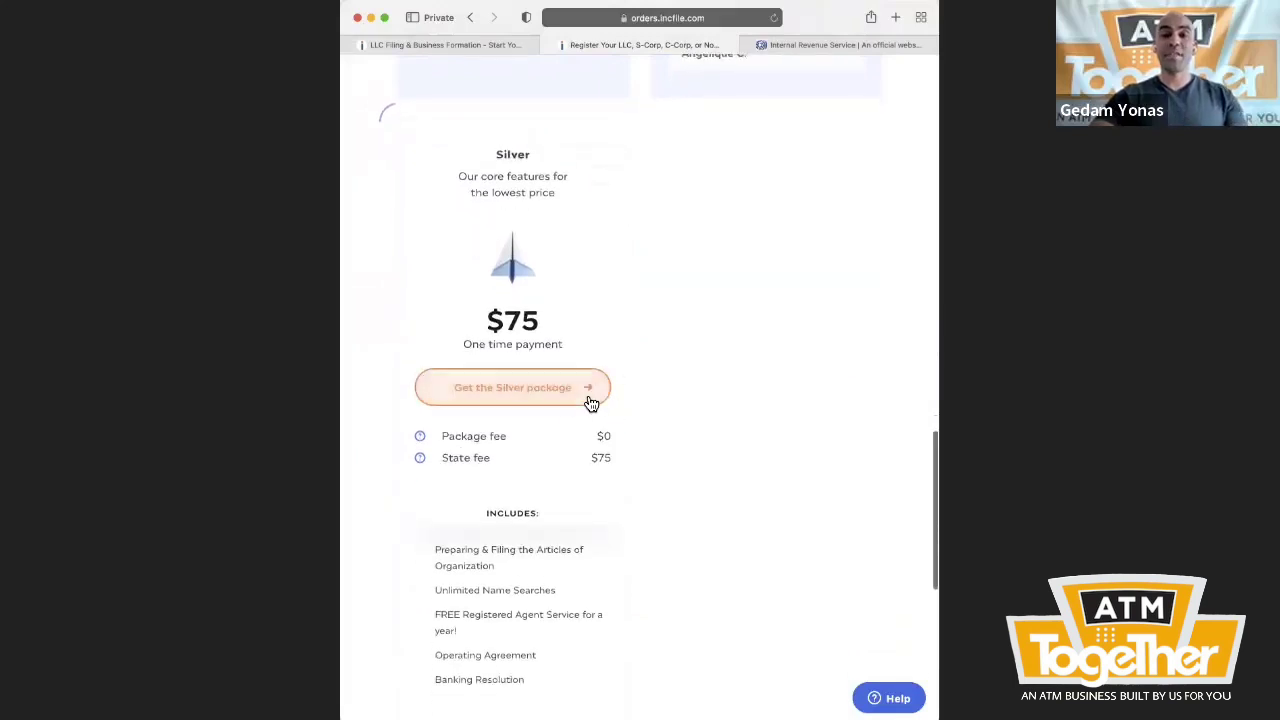
left_click(588, 401)
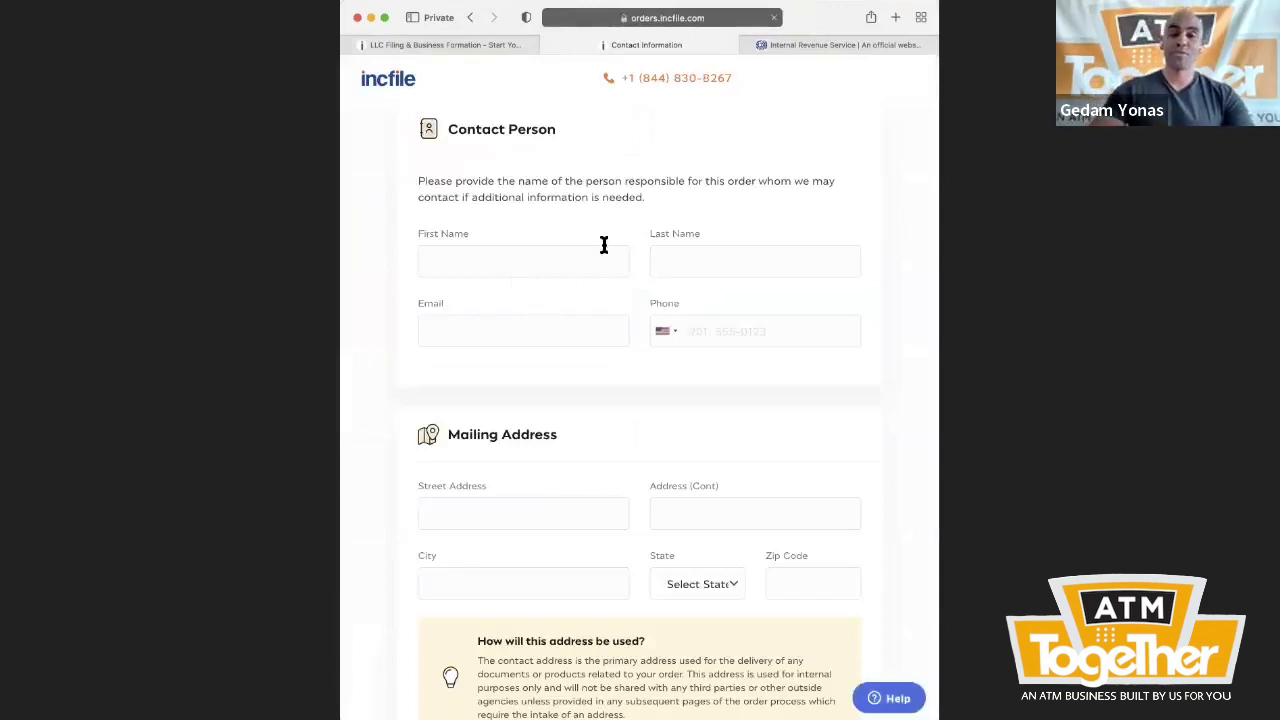
- Fill in the contact's first name, last name, e-mail address and phone number
left_click(580, 259)
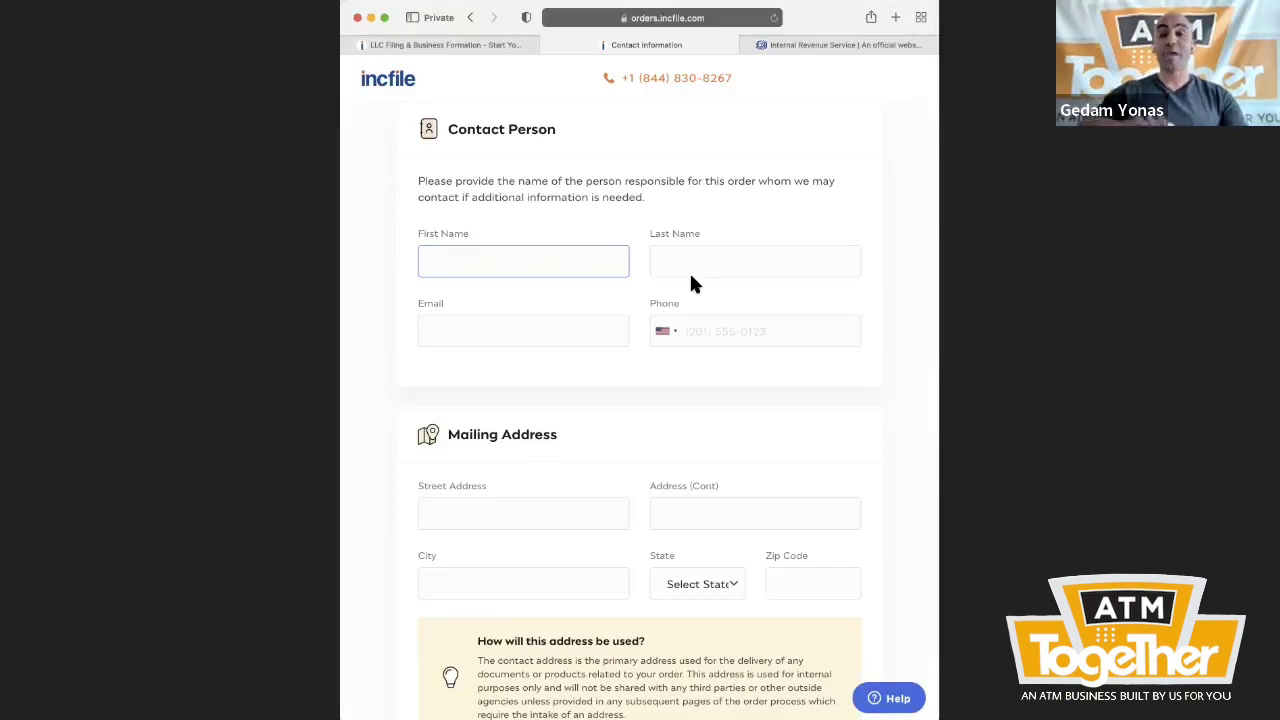
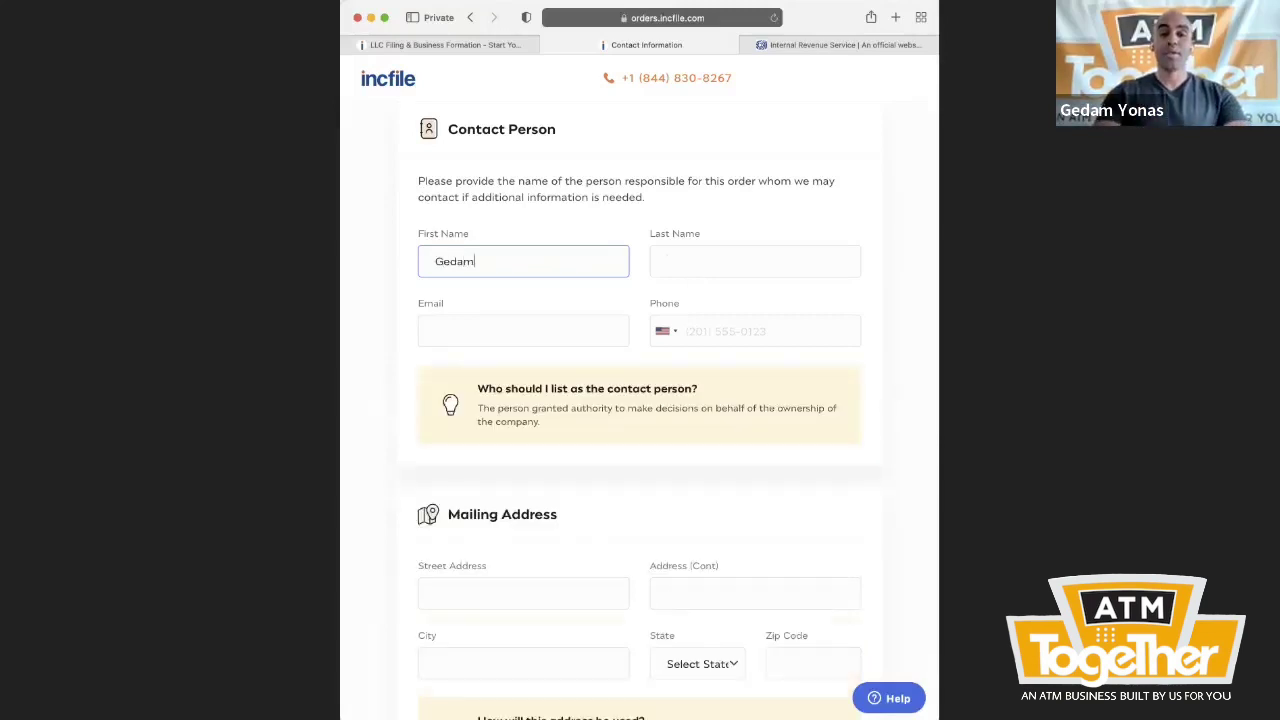
key("Tab")
key("Tab")
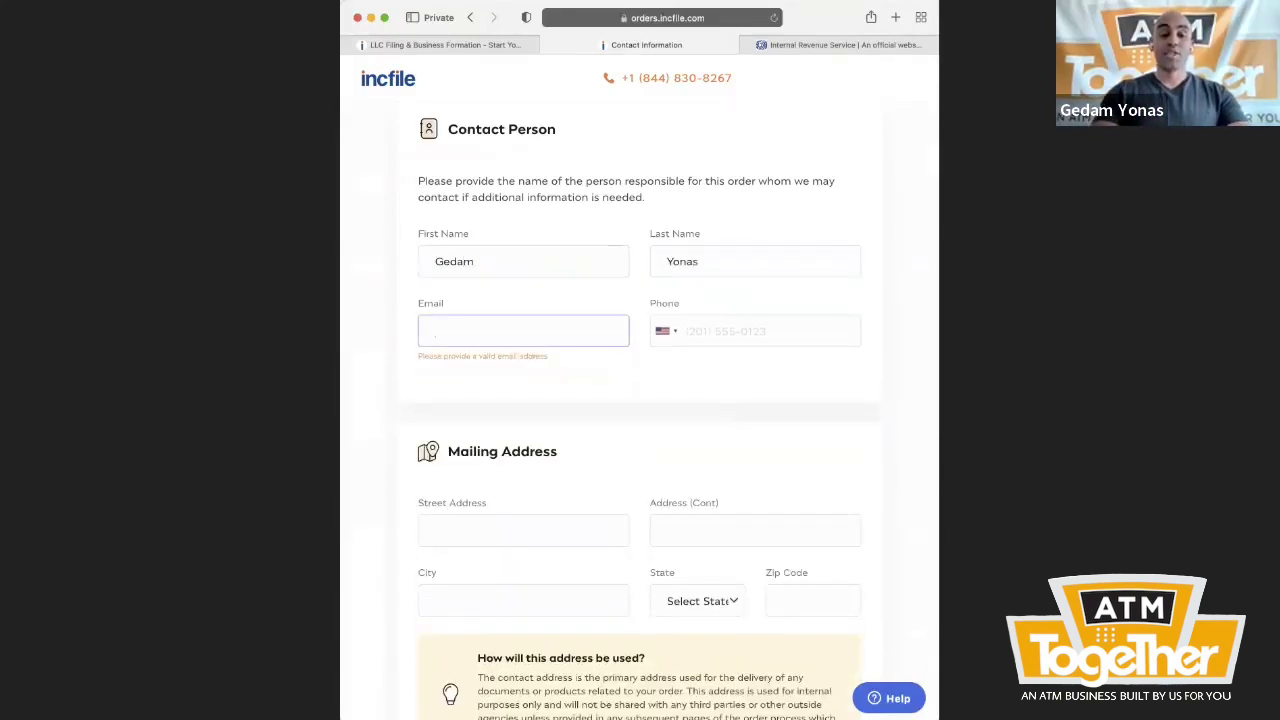
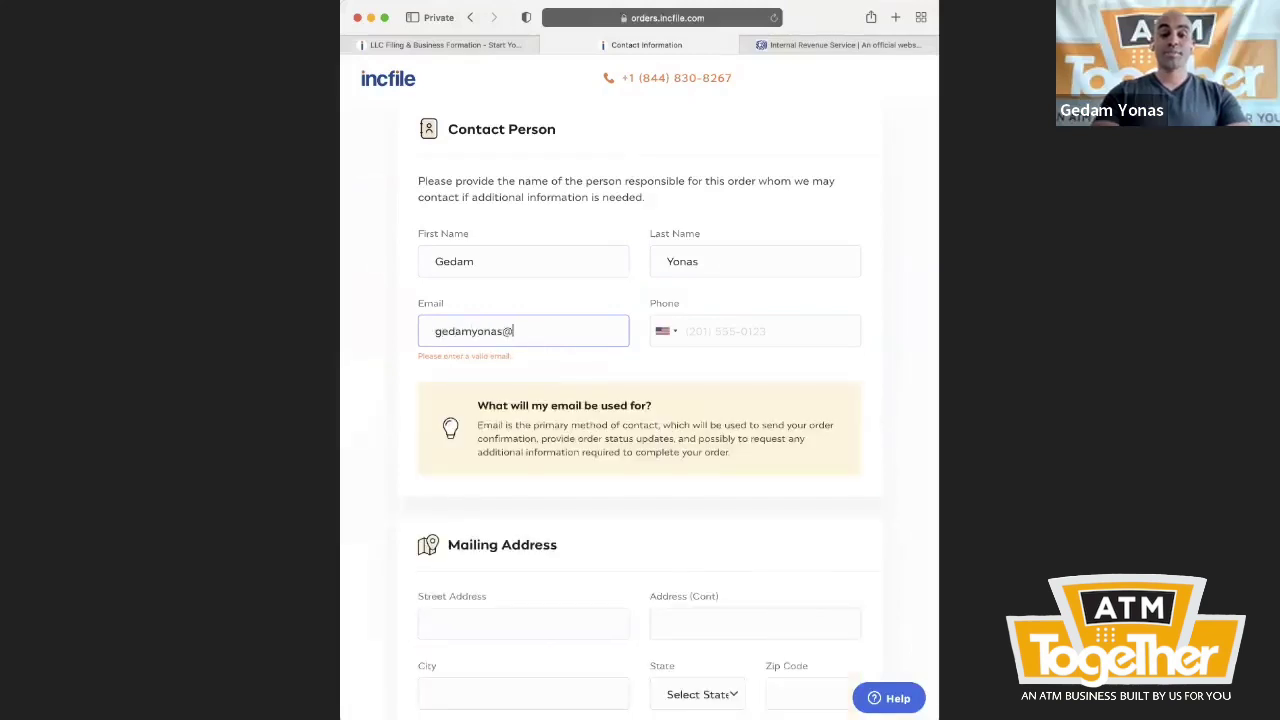
key("Tab")
key("Tab")
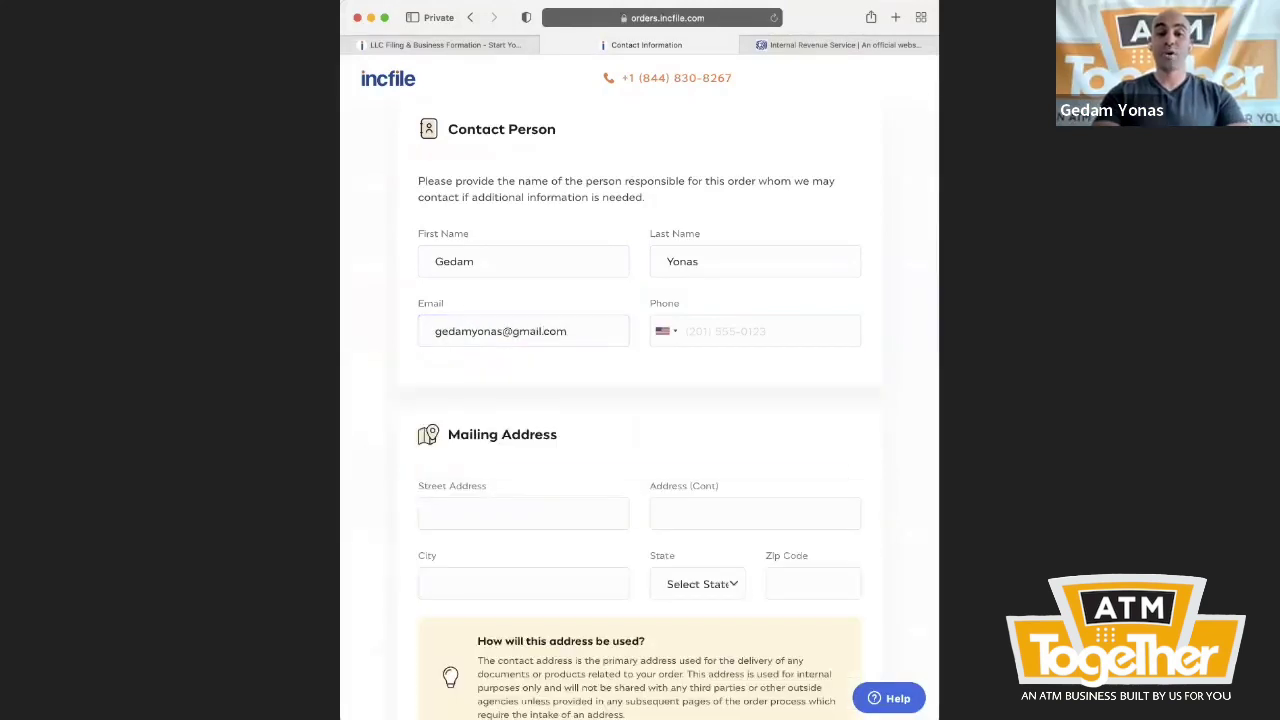
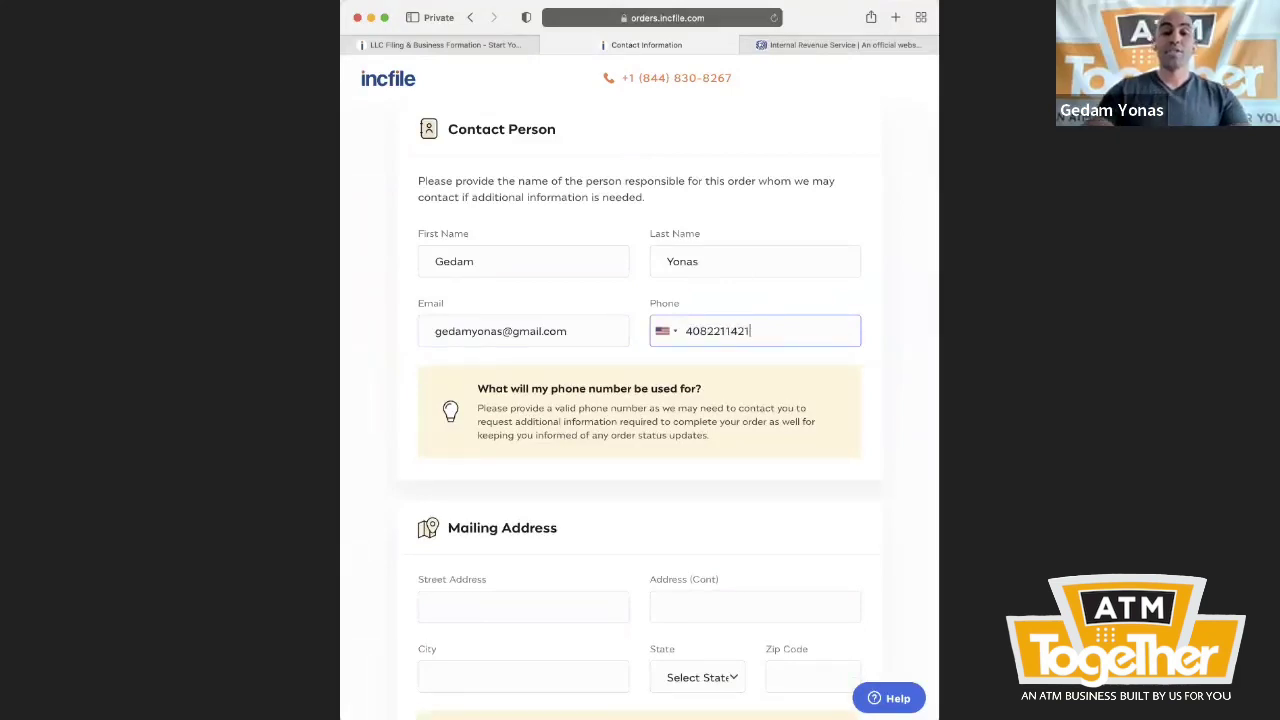
scroll(700, 340, "down", 5)
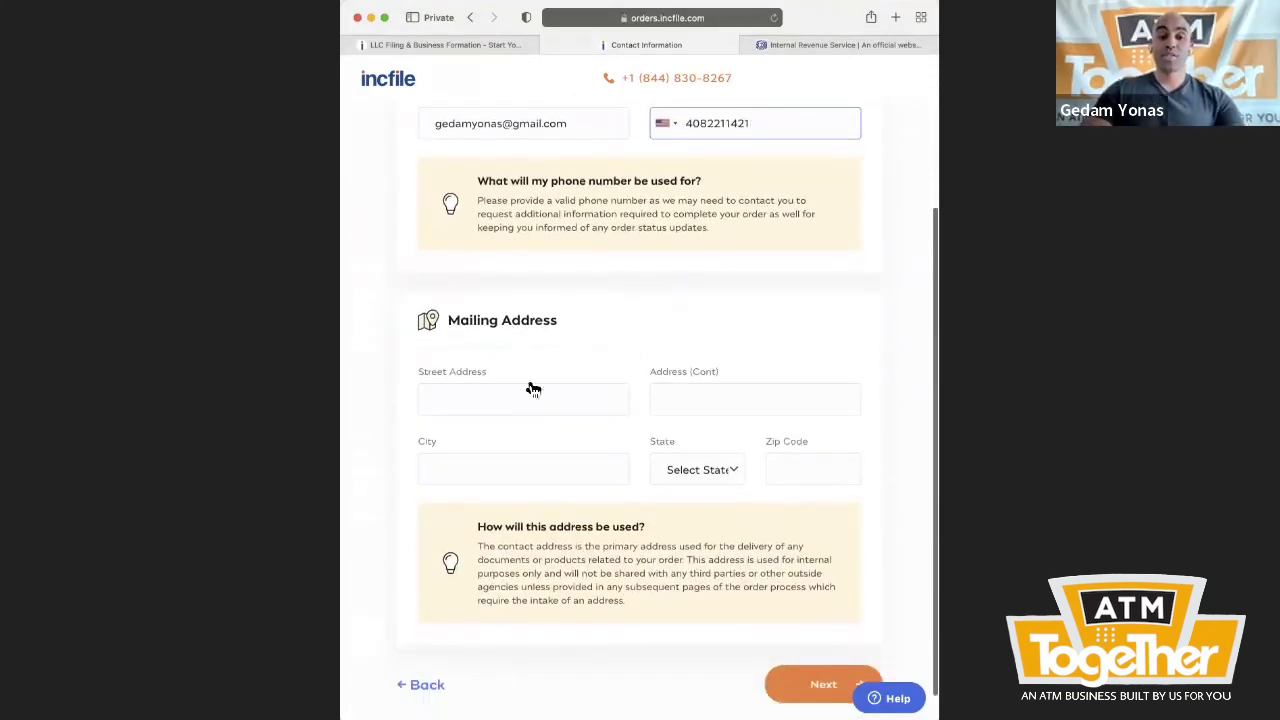
- Enter the mailing street address, city, state and zip code, then submit the details
left_click(529, 388)
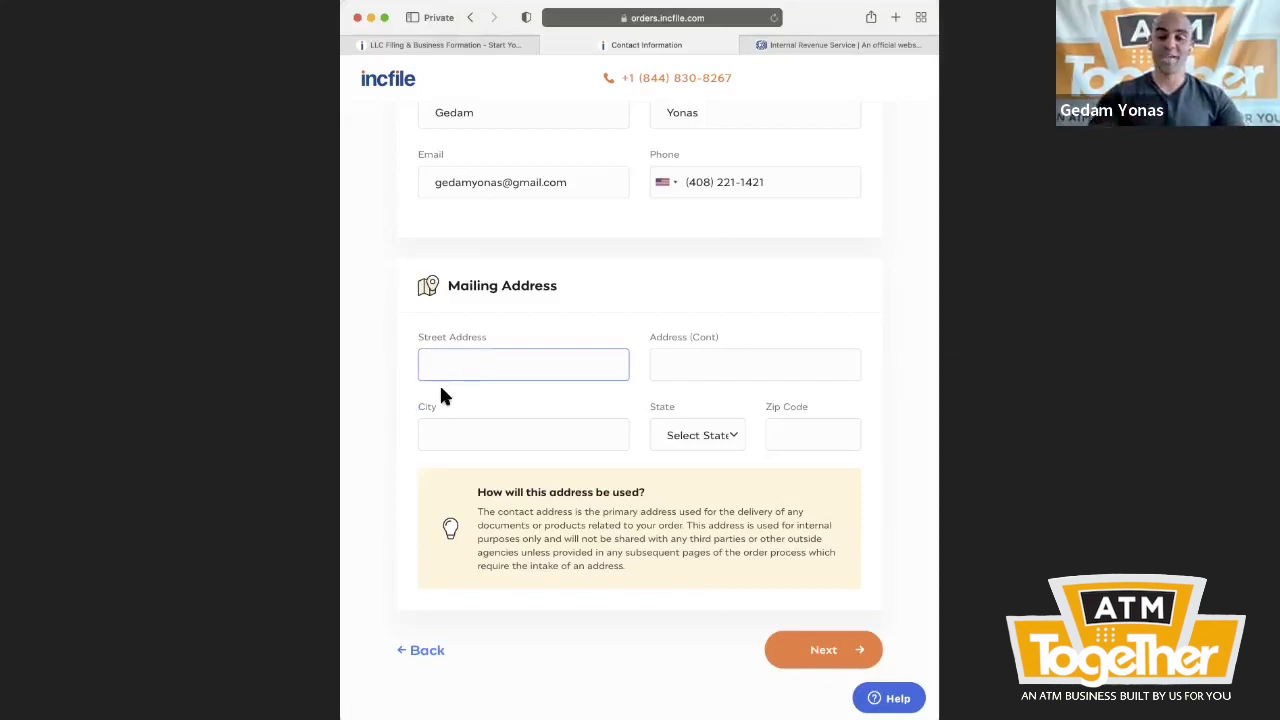
type("12m")
key("BackSpace")
type("3 Main St")
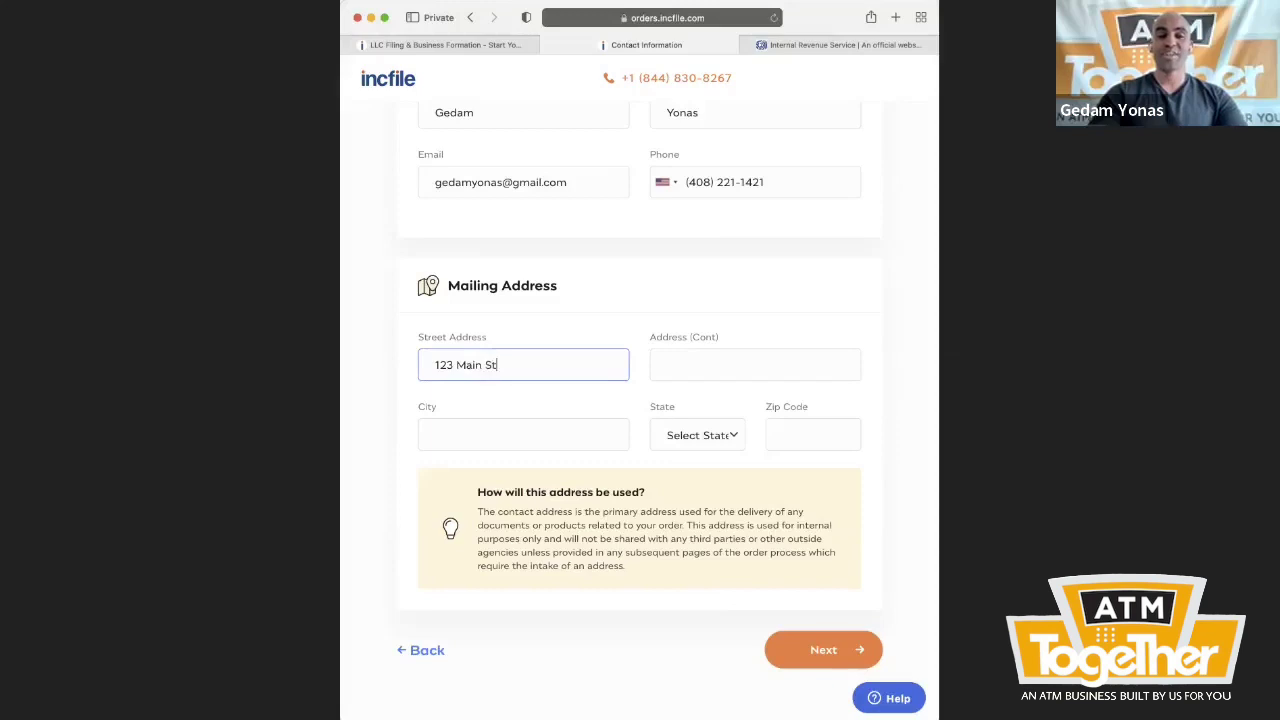
key("Tab")
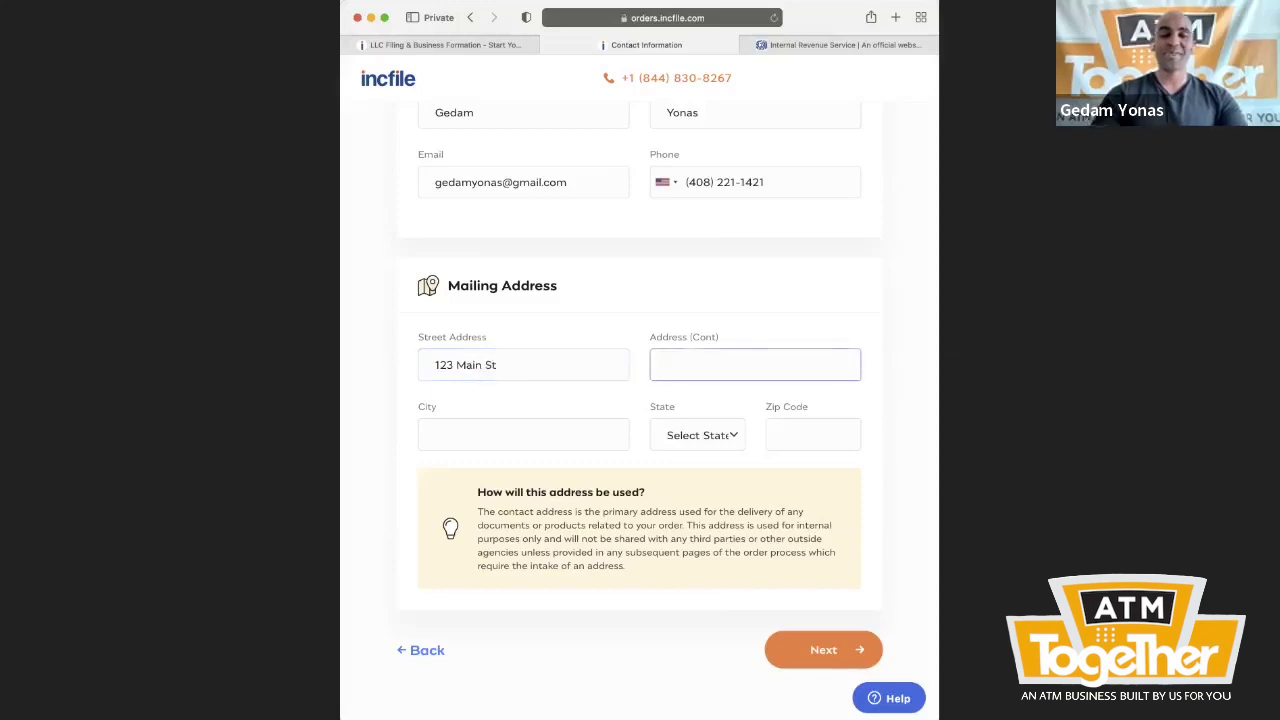
key("Tab")
type("San Franc")
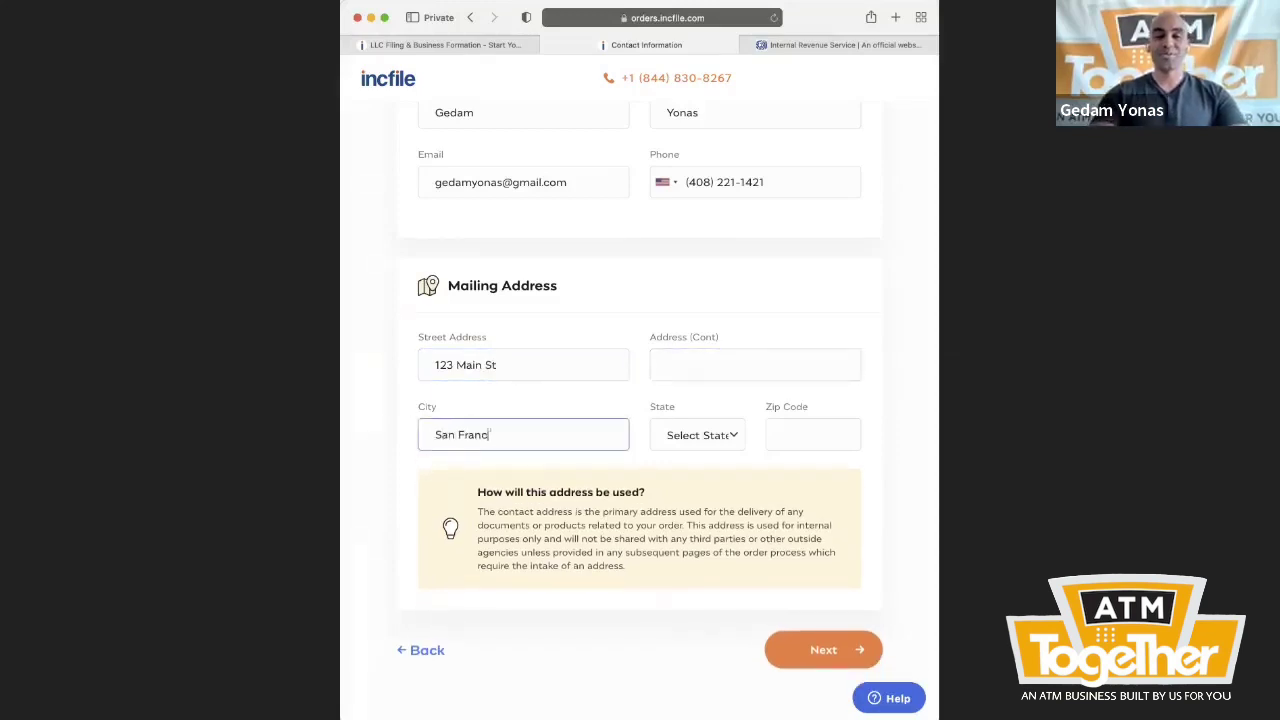
type("isco")
key("Tab")
type("ca")
key("Tab")
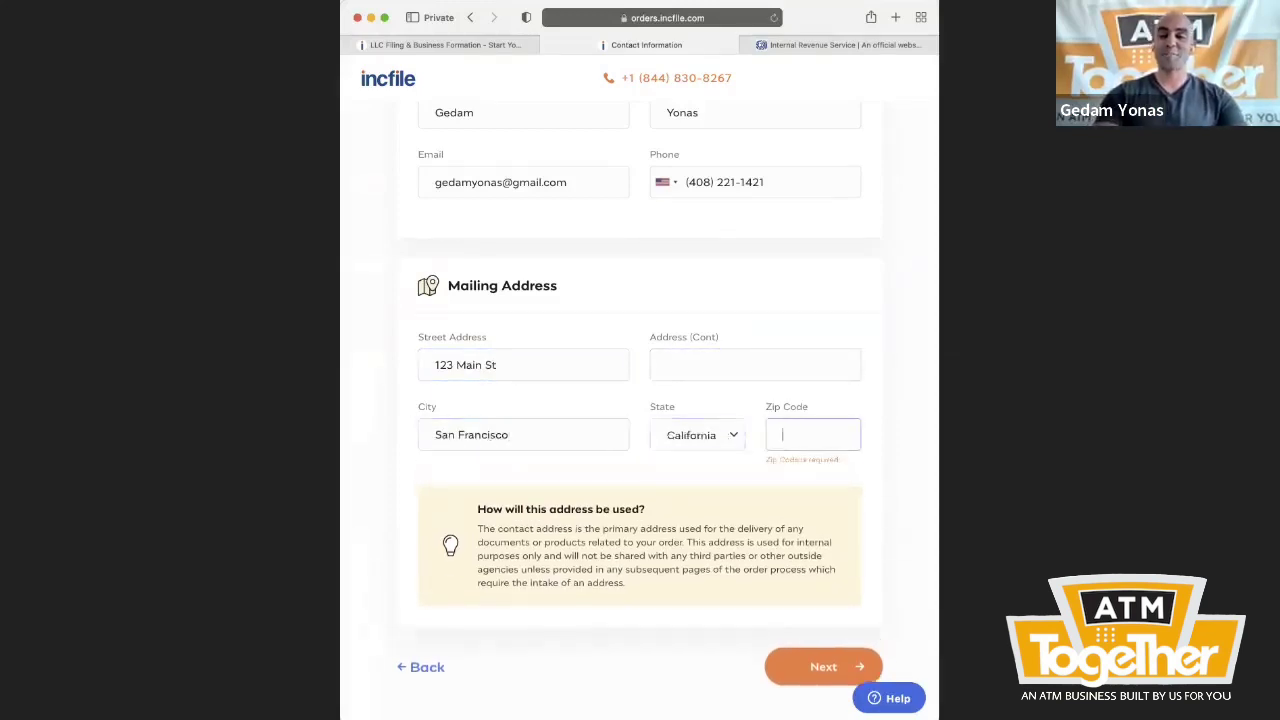
type("94121")
left_click(818, 646)
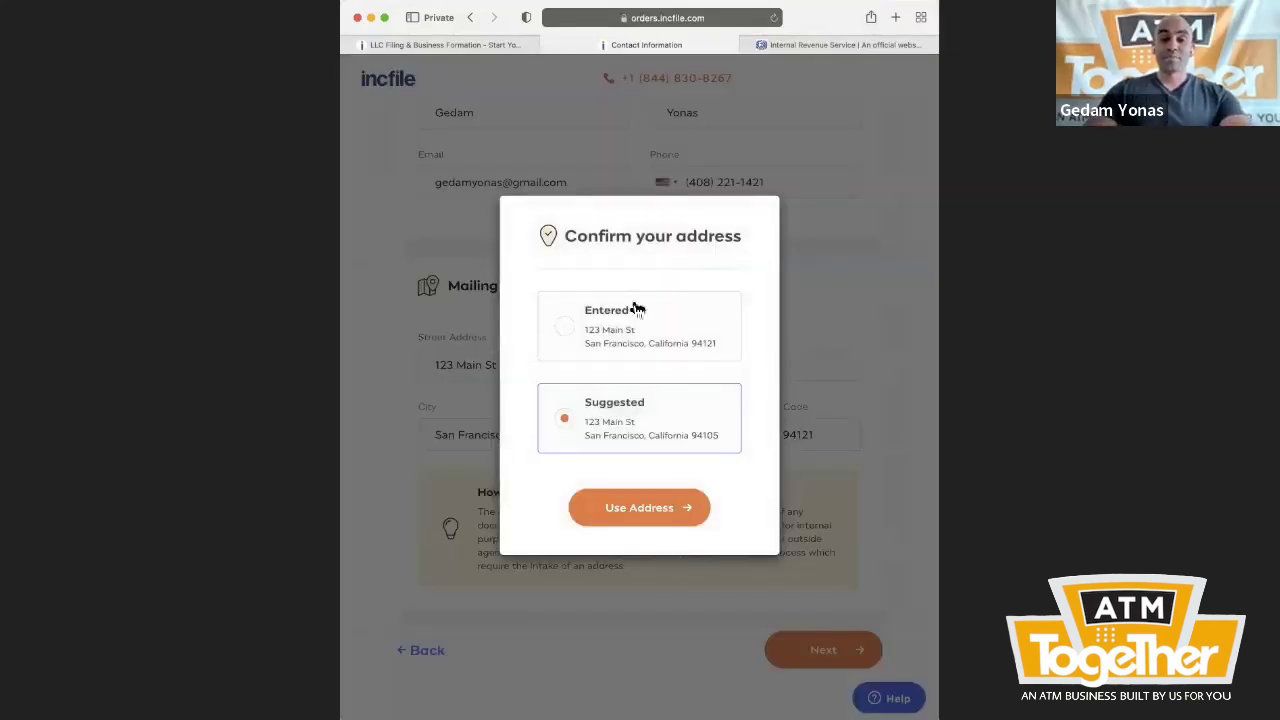
- Accept the suggested address and choose $50 expedited 18-business-day filing, then continue
left_click(645, 510)
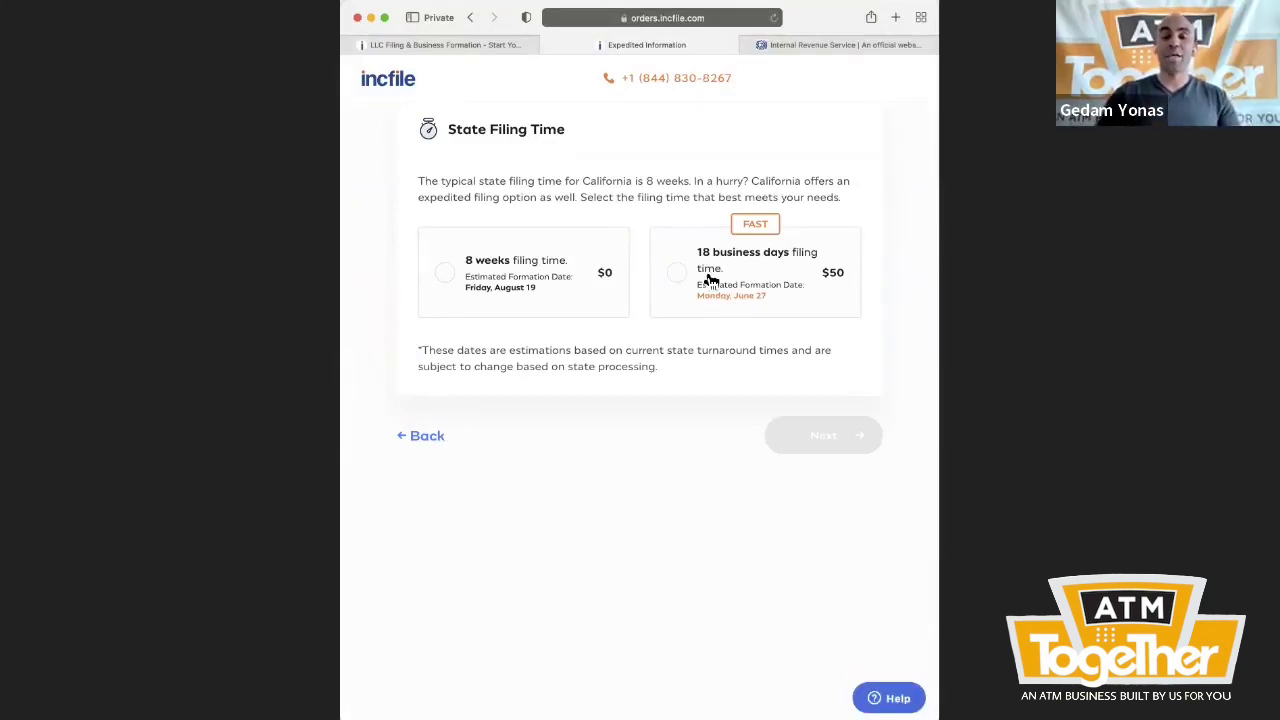
left_click(720, 276)
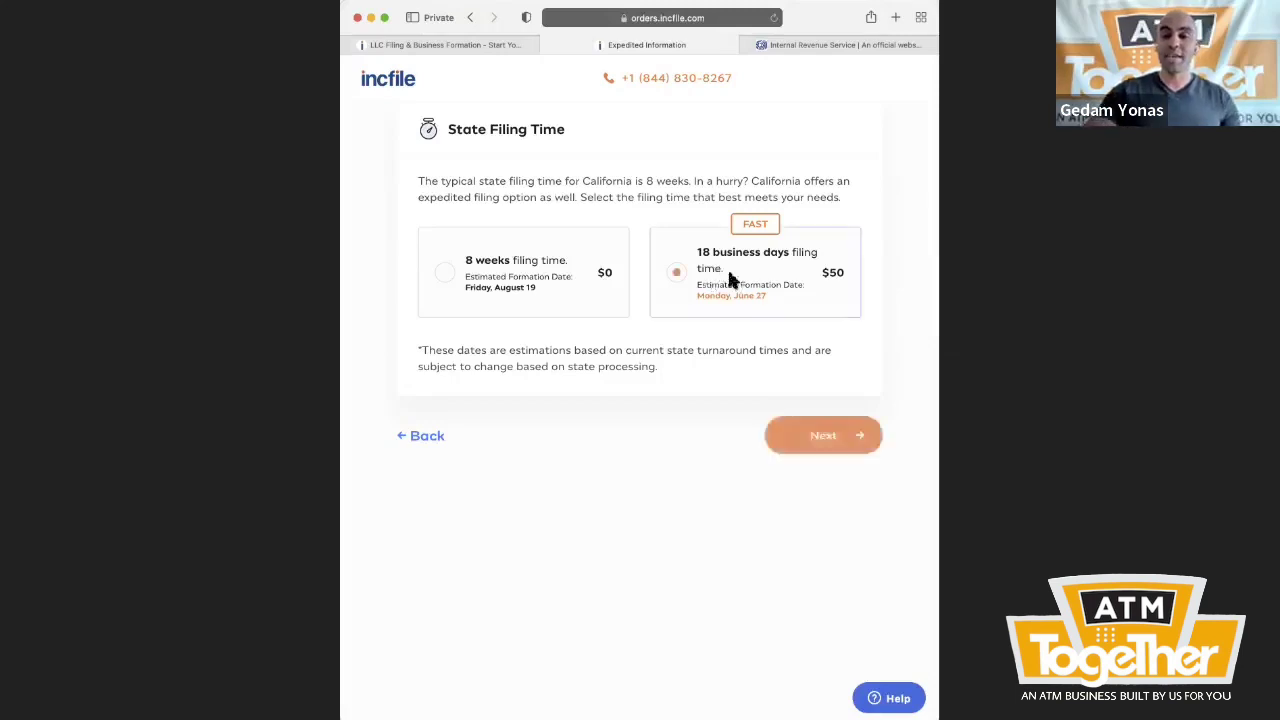
left_click(820, 440)
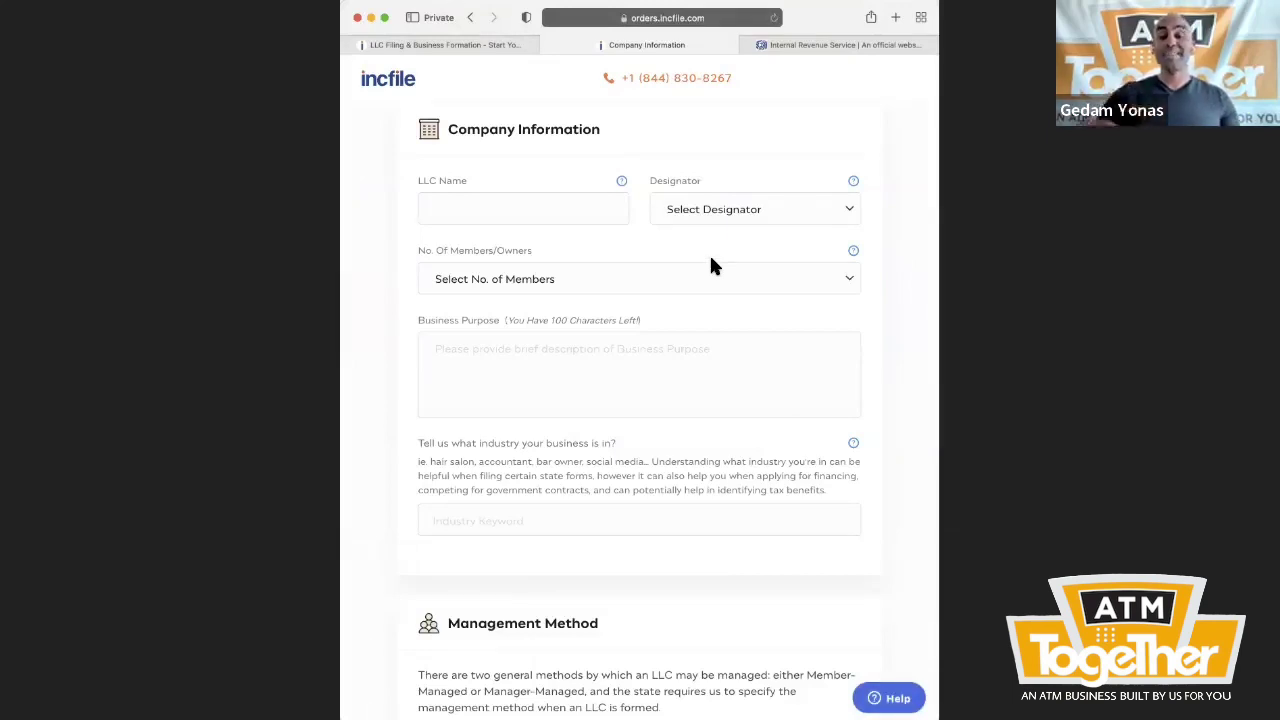
- Type the company's name in the LLC Name field and pick LLC as the designator
left_click(567, 205)
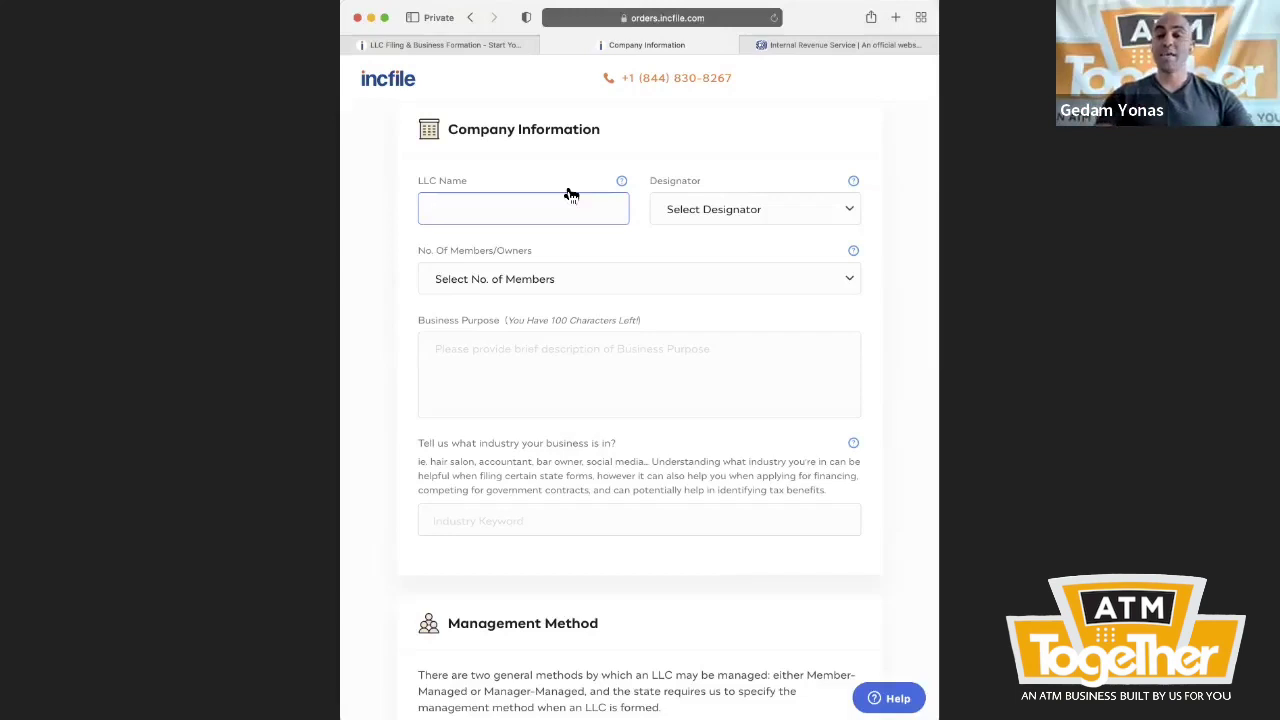
type("Ge")
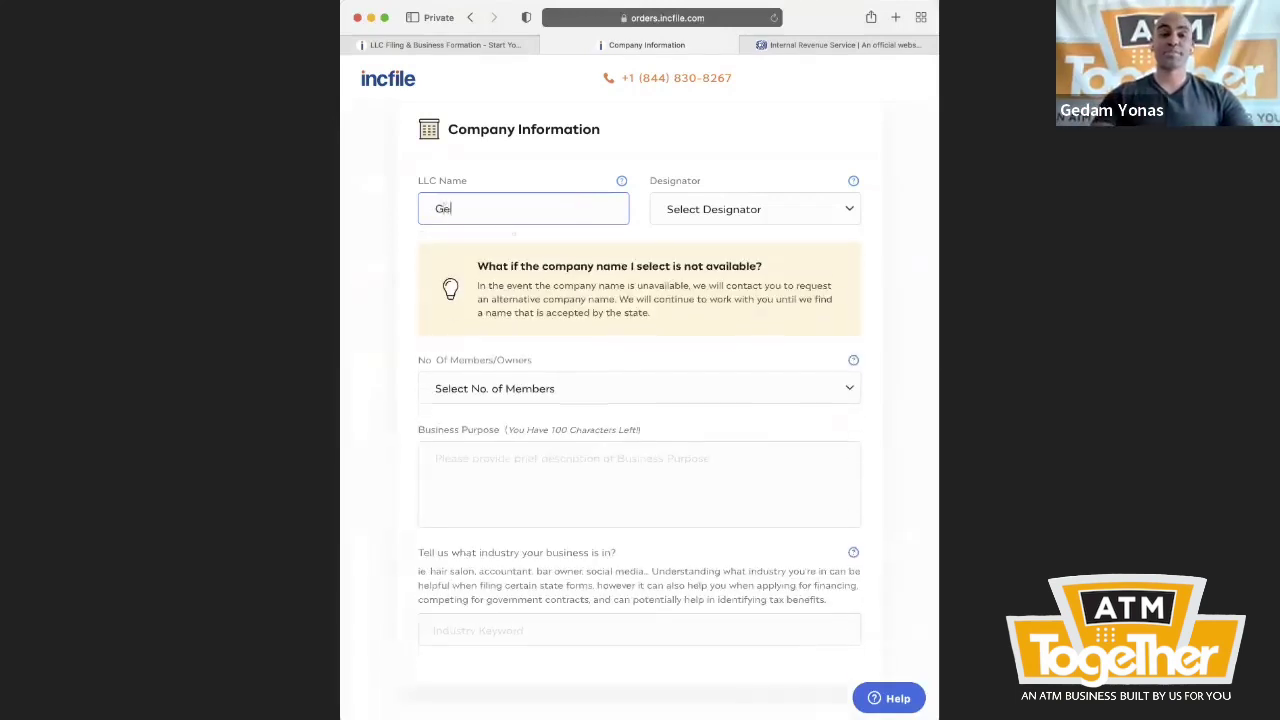
type("dam ATM Services")
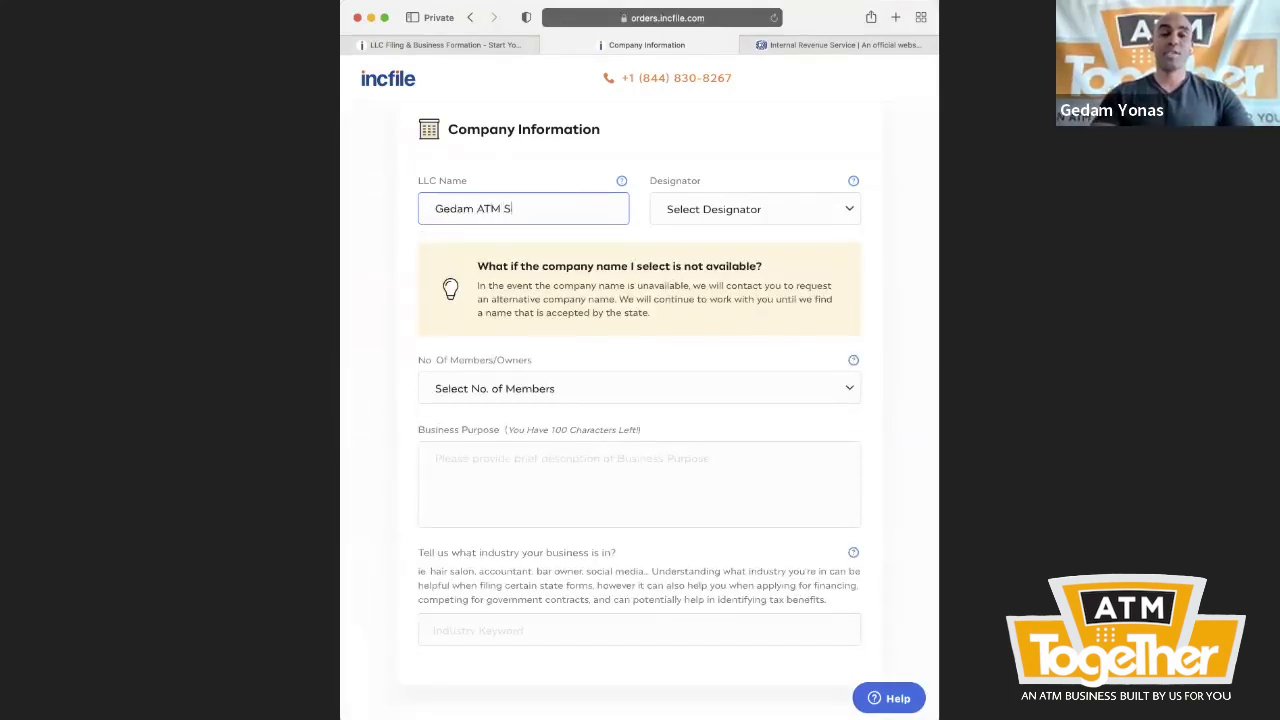
left_click(684, 205)
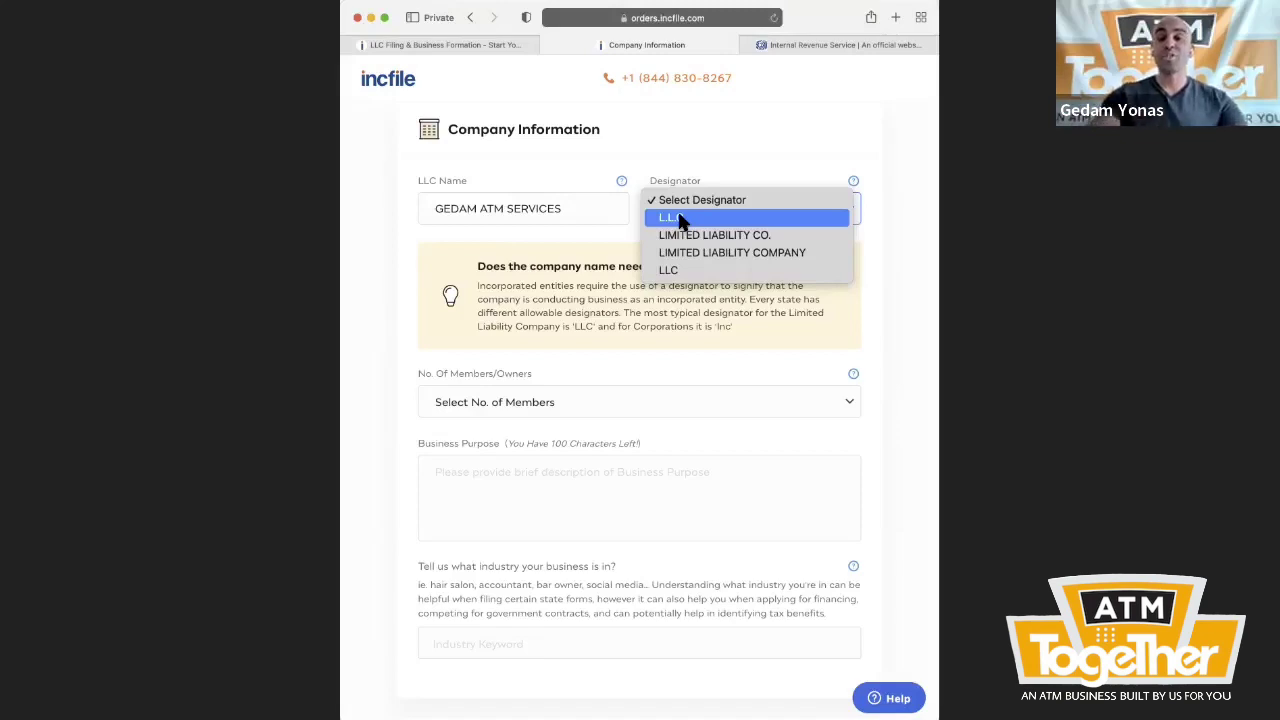
left_click(676, 272)
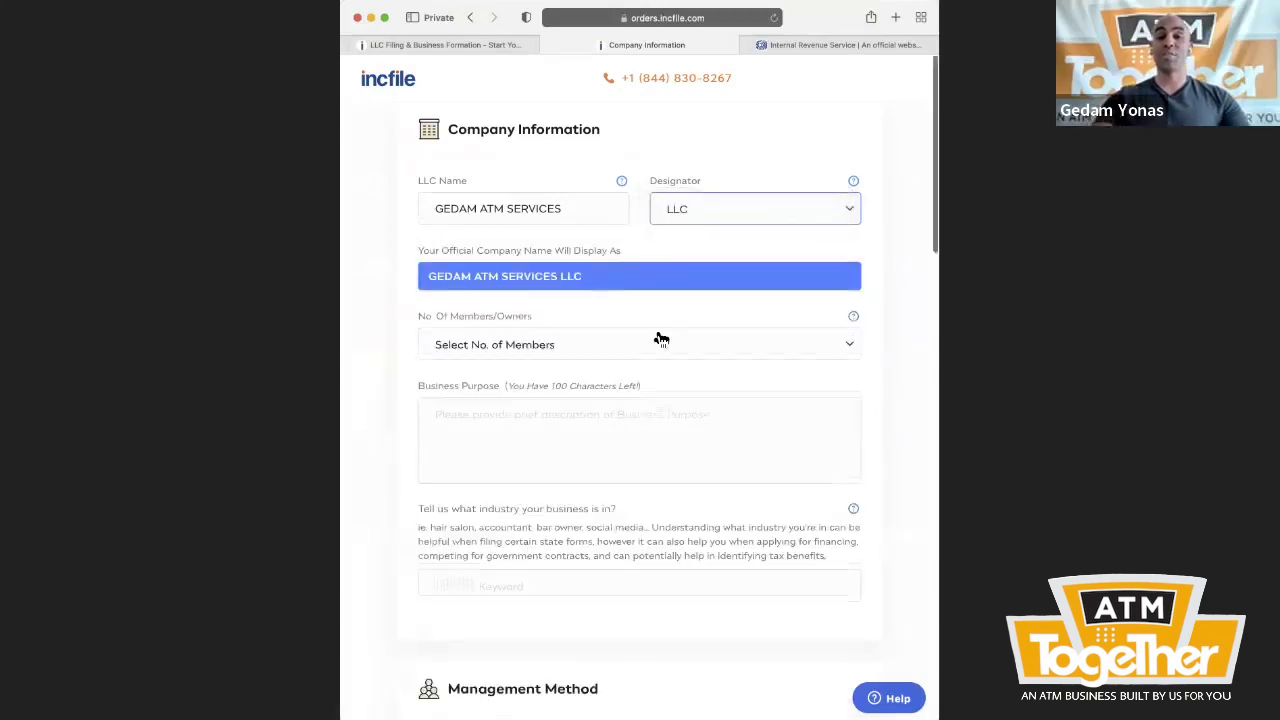
scroll(659, 338, "down", 2)
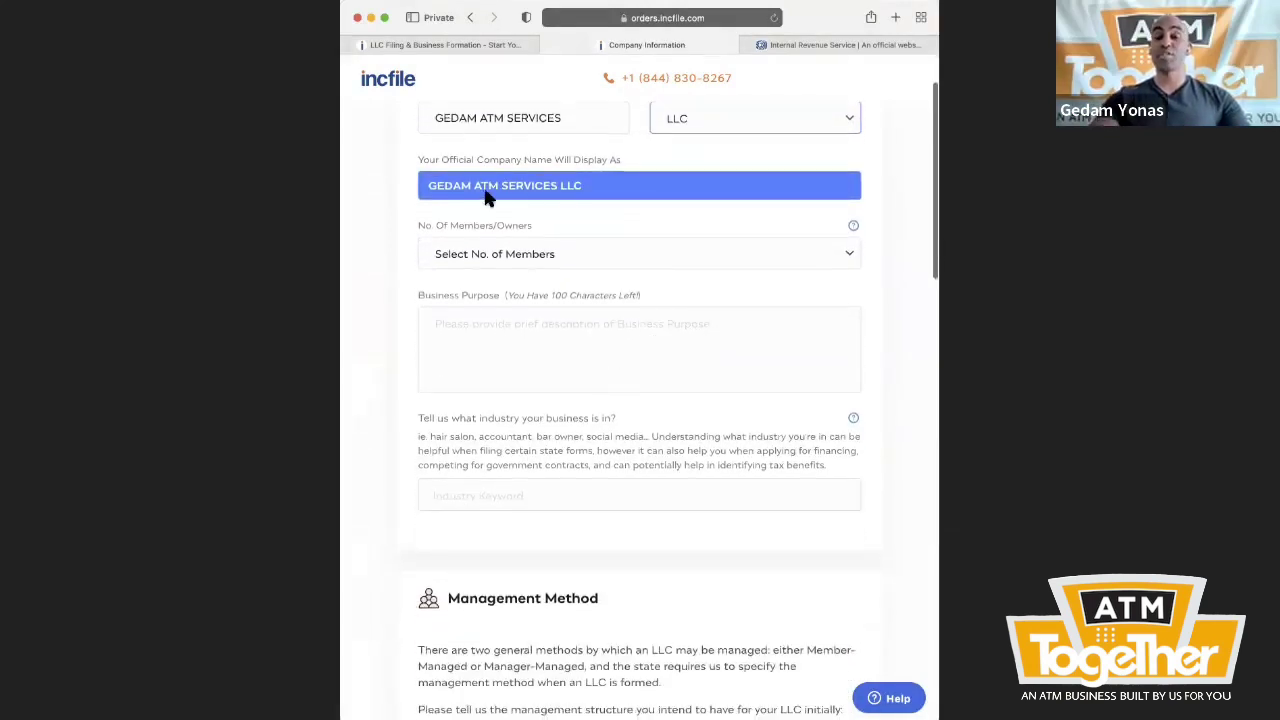
- Select 1 in the No. of Members/Owners dropdown, correcting a brief change to 3
left_click(489, 254)
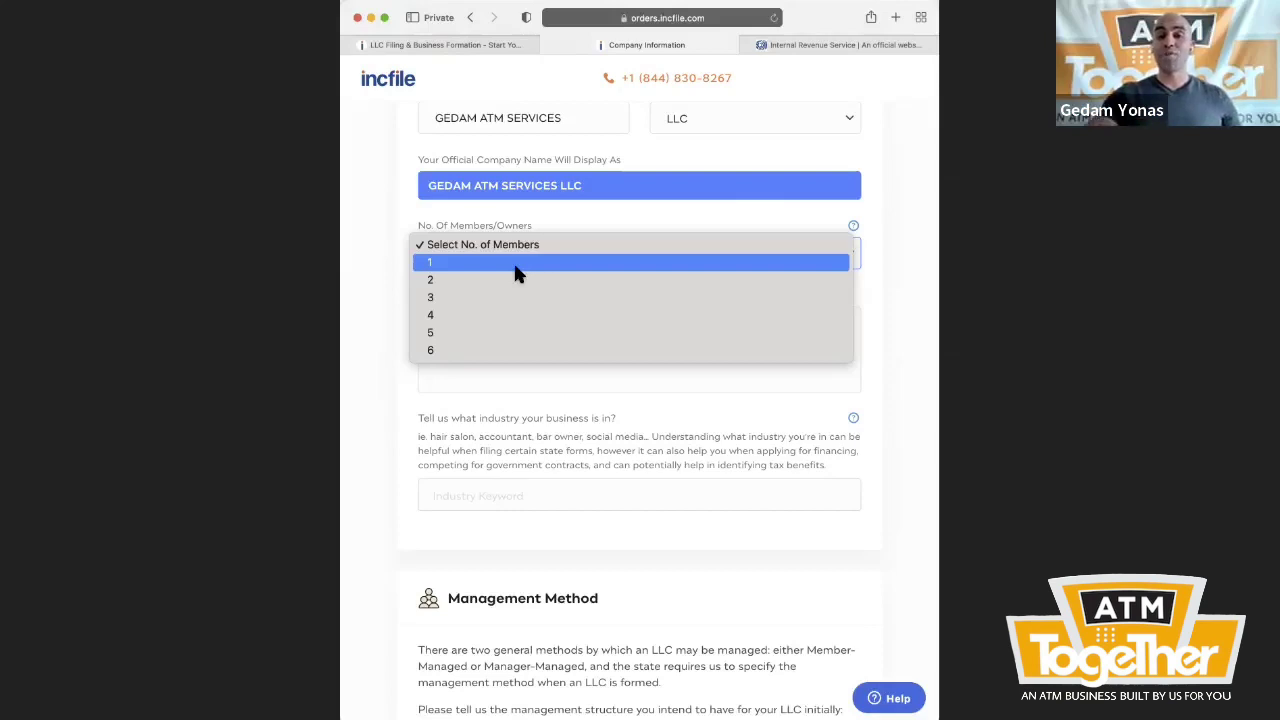
left_click(511, 262)
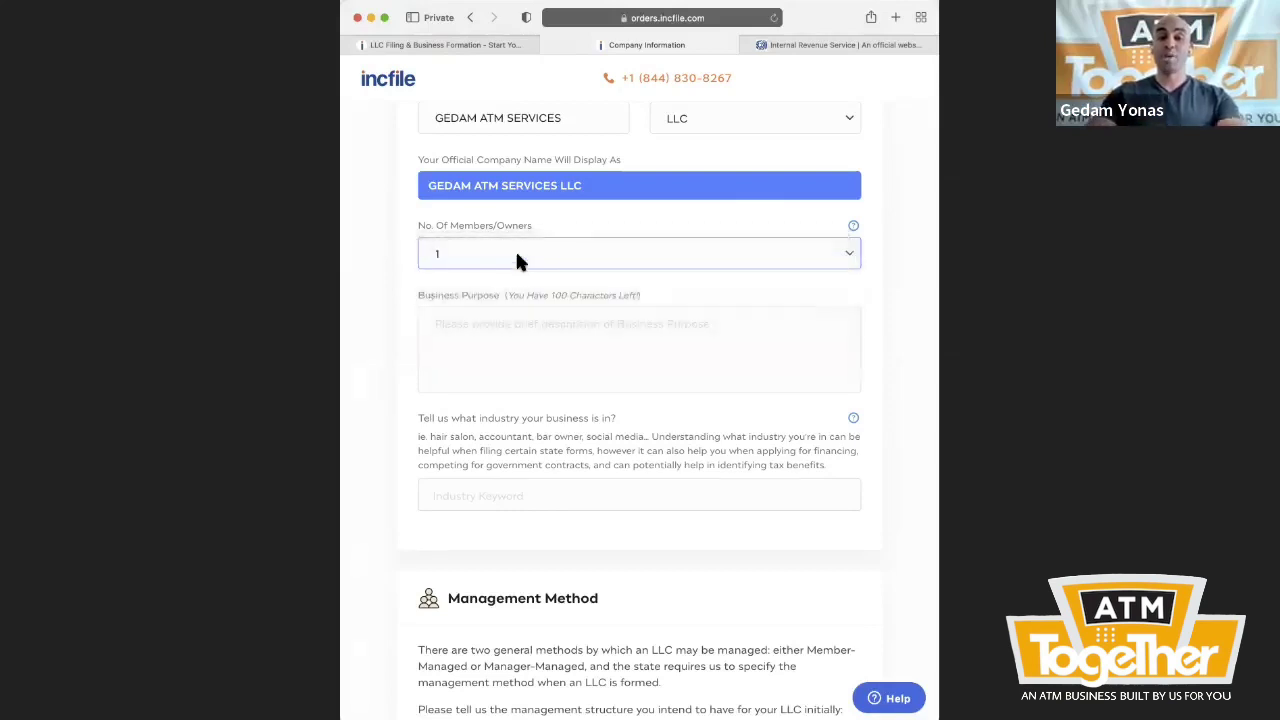
left_click(515, 250)
left_click(505, 285)
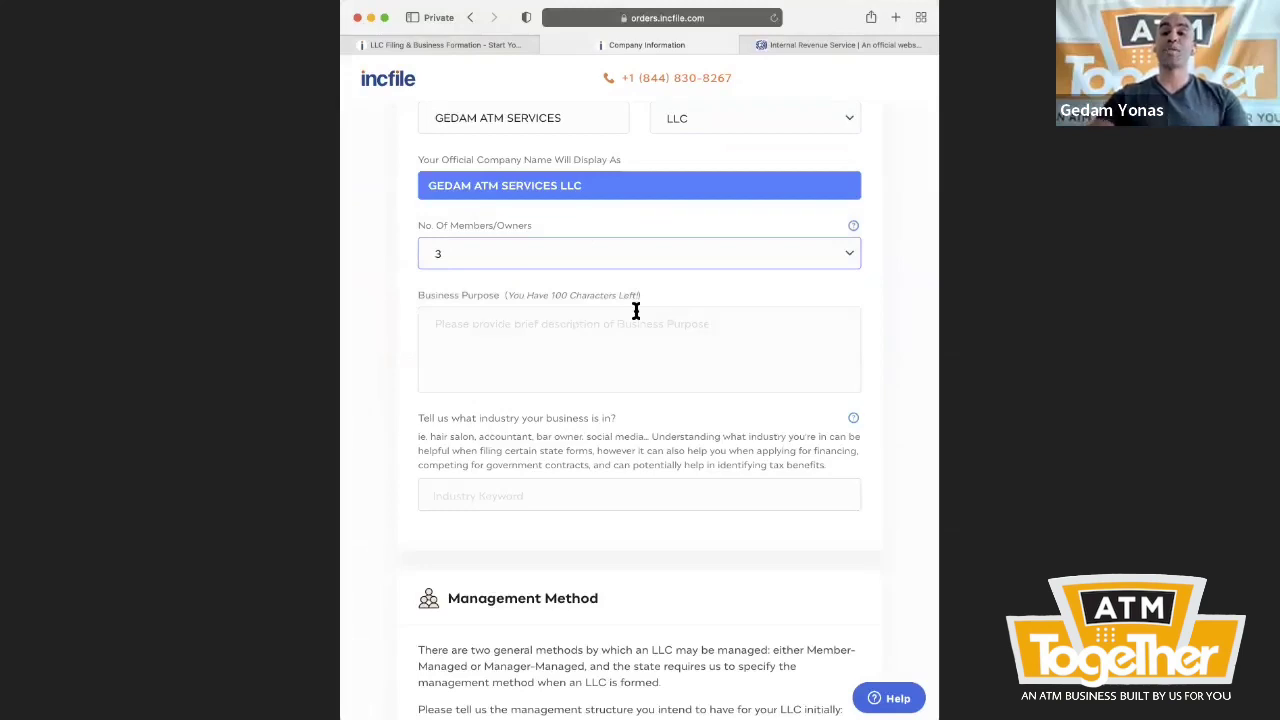
left_click(635, 248)
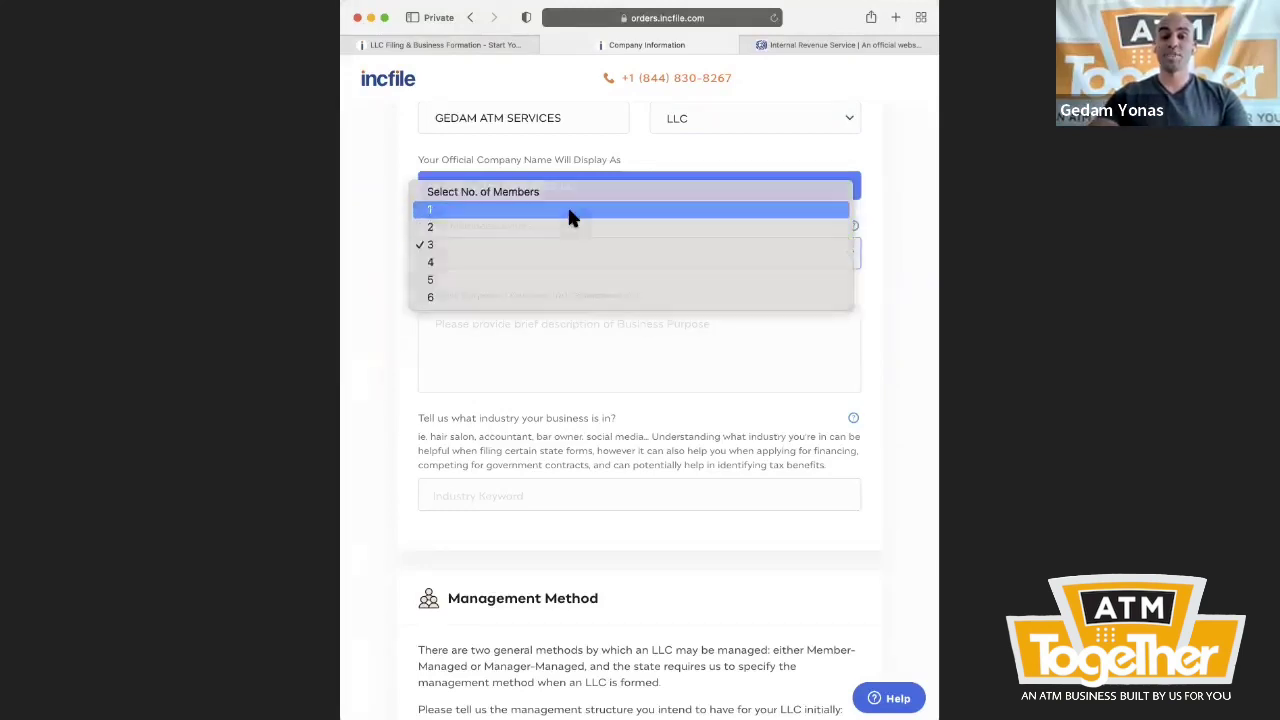
left_click(569, 210)
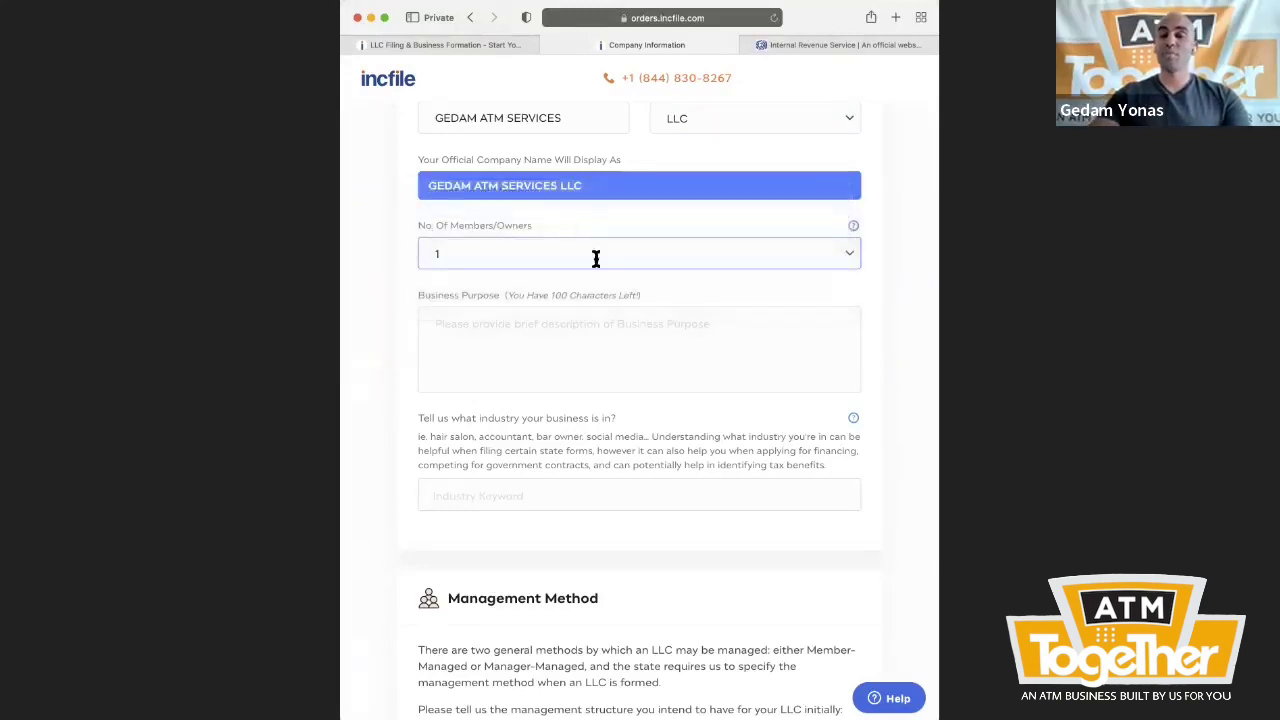
left_click(610, 337)
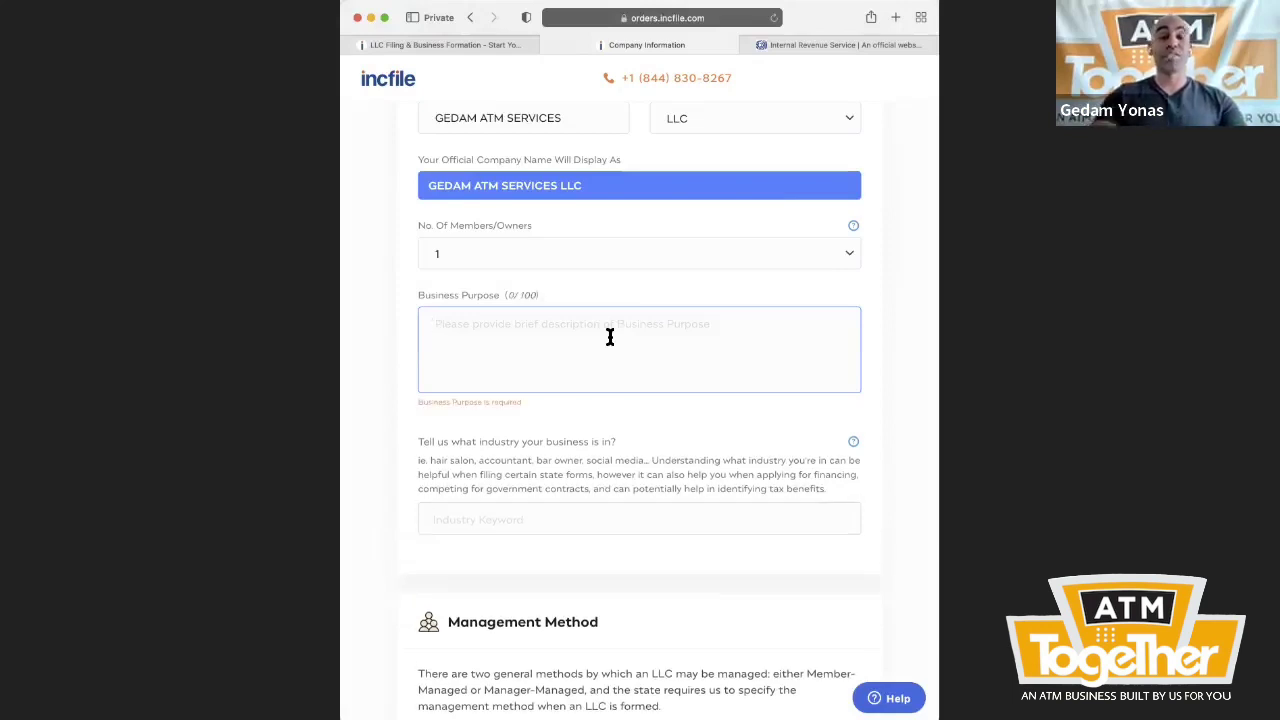
- Enter the business purpose 'Provide ATM services in the State of CA.'
type("Provide ATM se")
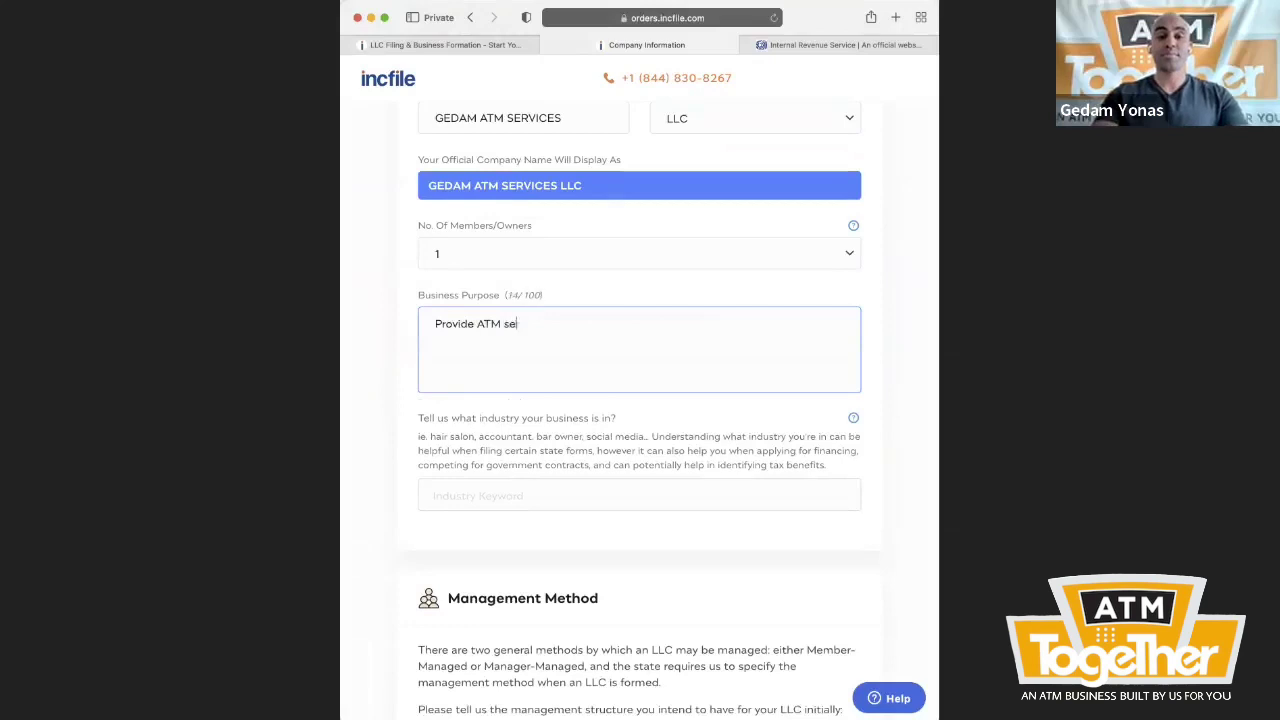
type("rvices in the State of")
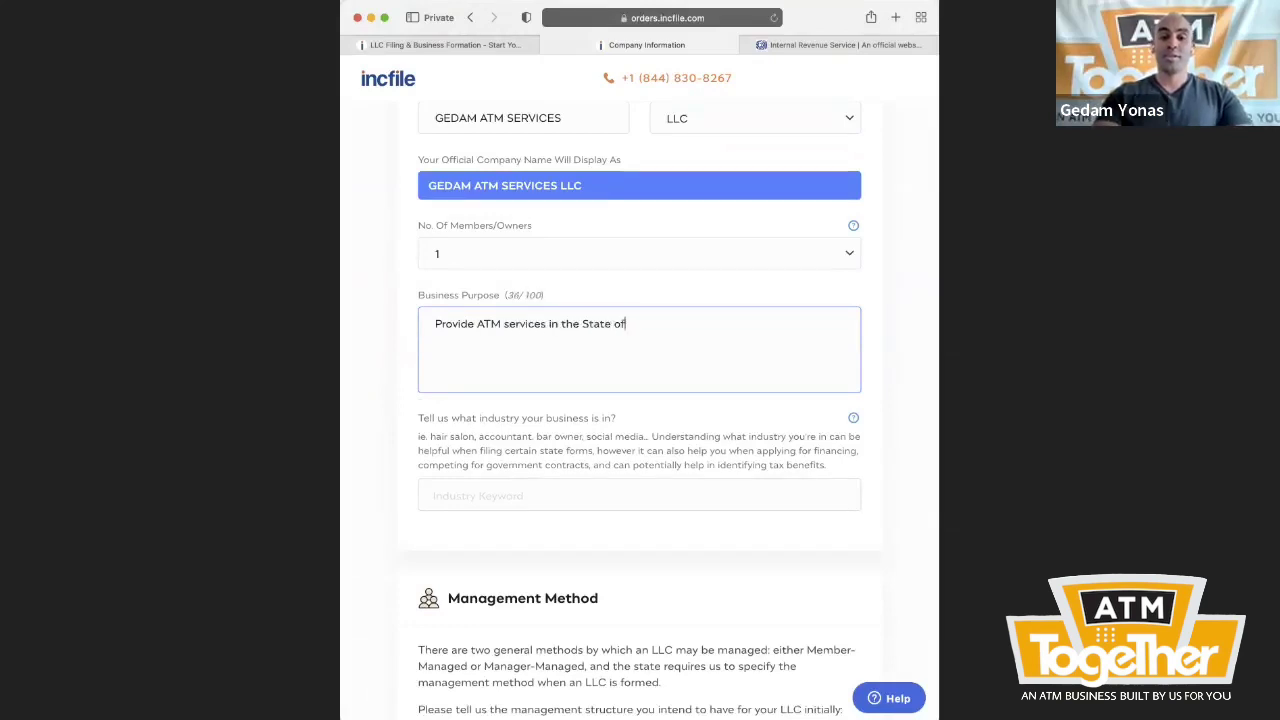
type(" CA.")
scroll(560, 391, "down", 2)
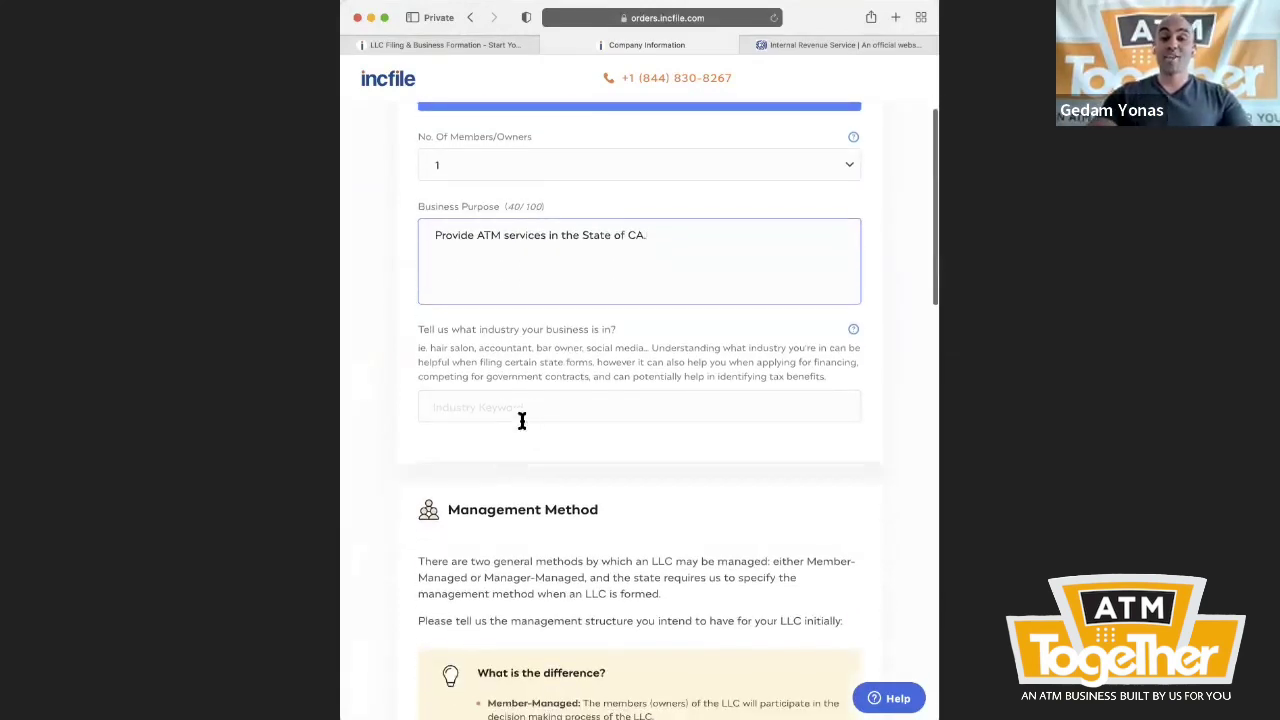
left_click(540, 406)
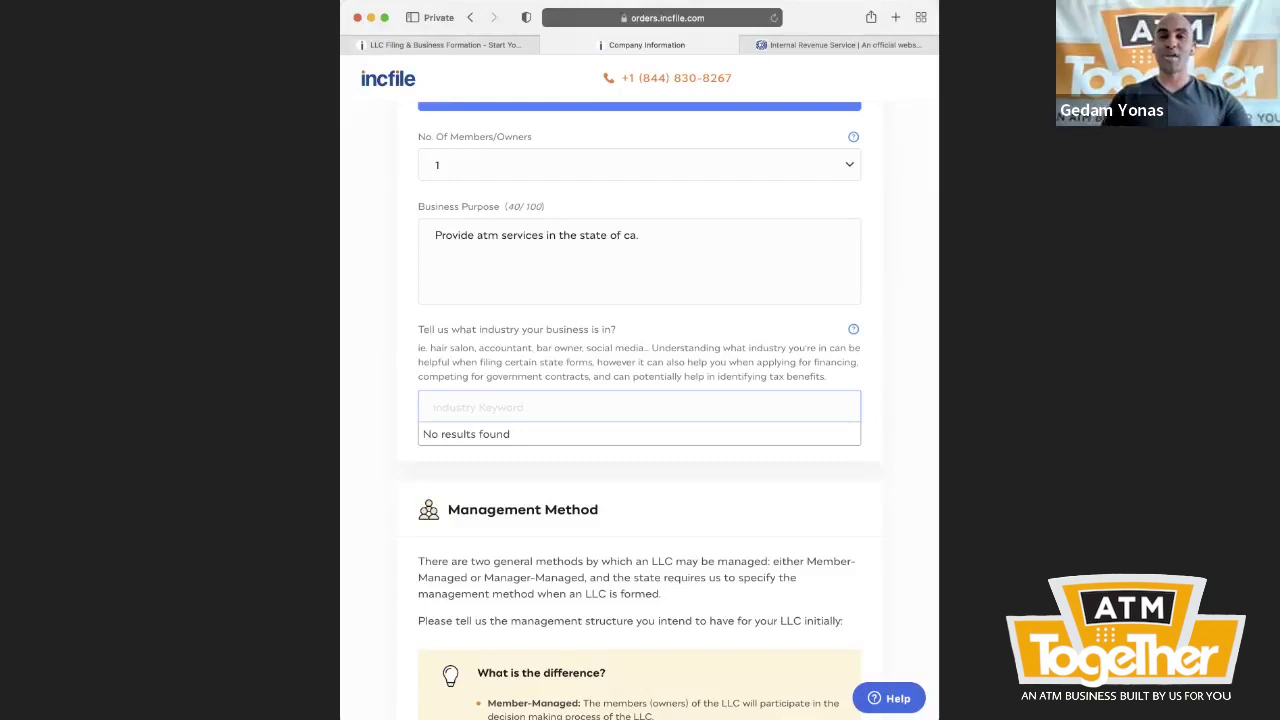
- Search industry code 522320 and pick the ATM/ALM network operation entry
type("522320")
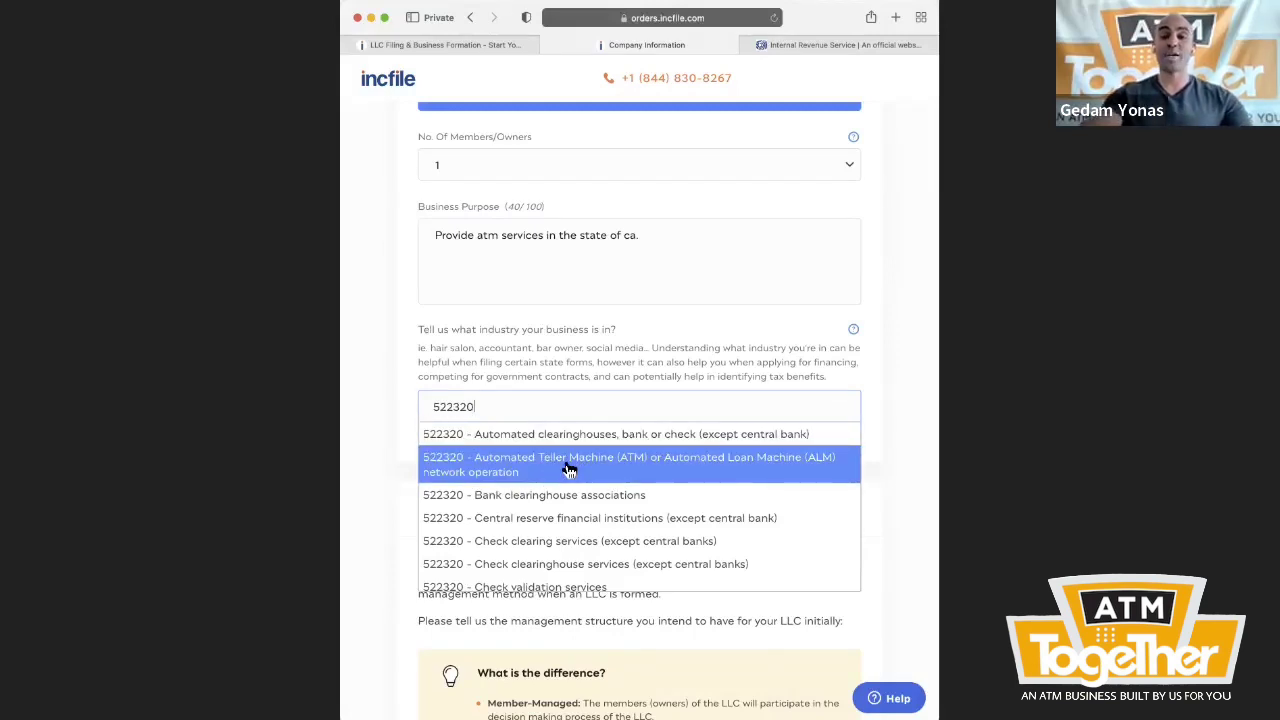
left_click(567, 470)
scroll(545, 420, "down", 4)
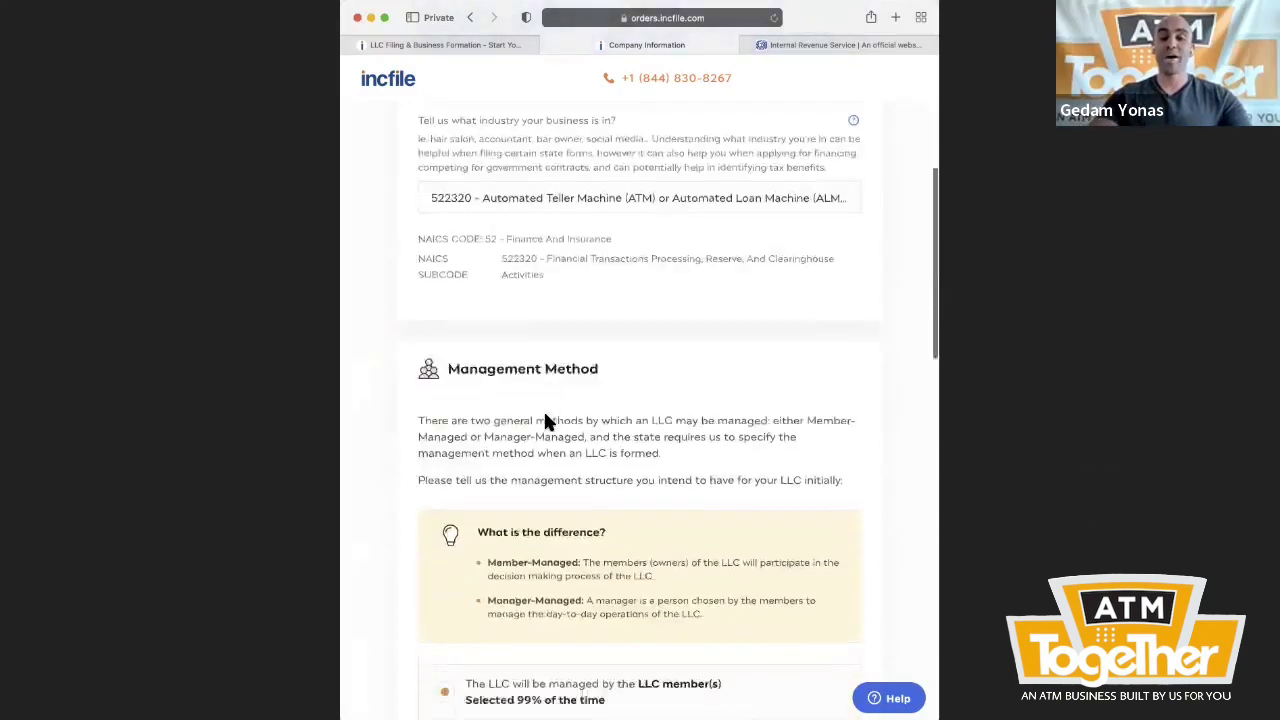
scroll(545, 420, "down", 5)
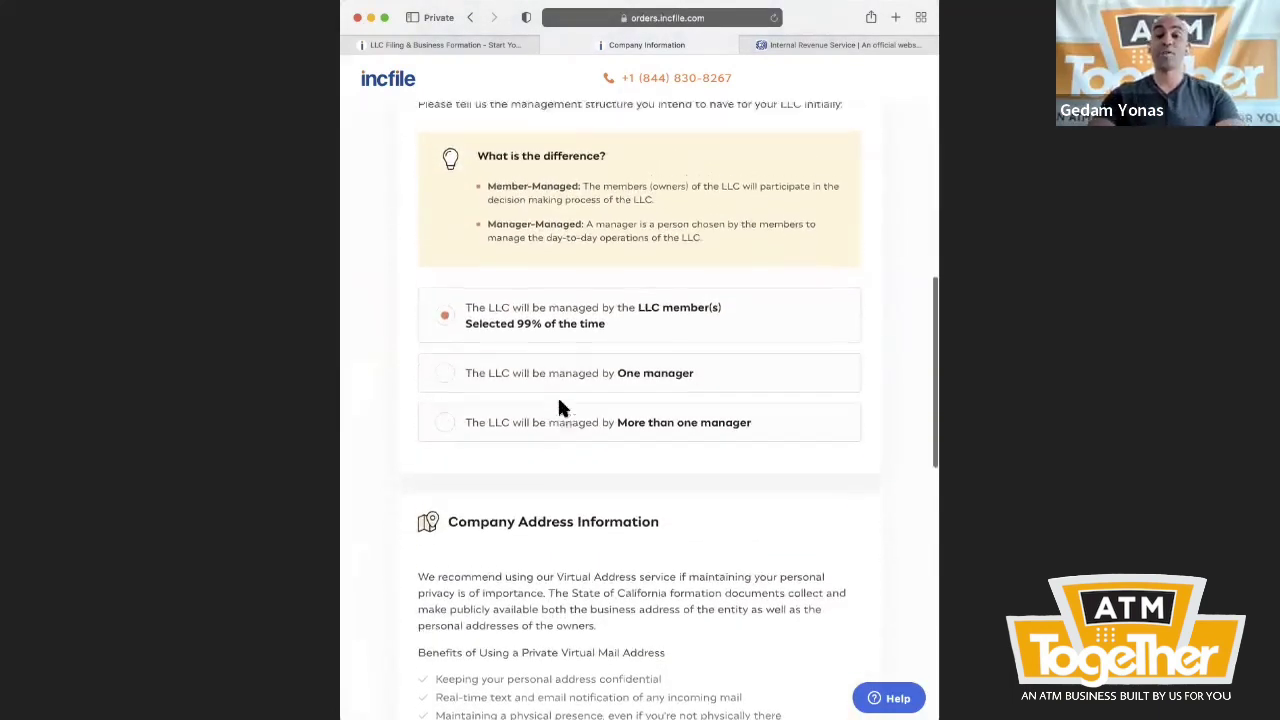
scroll(557, 408, "up", 1)
scroll(729, 355, "down", 2)
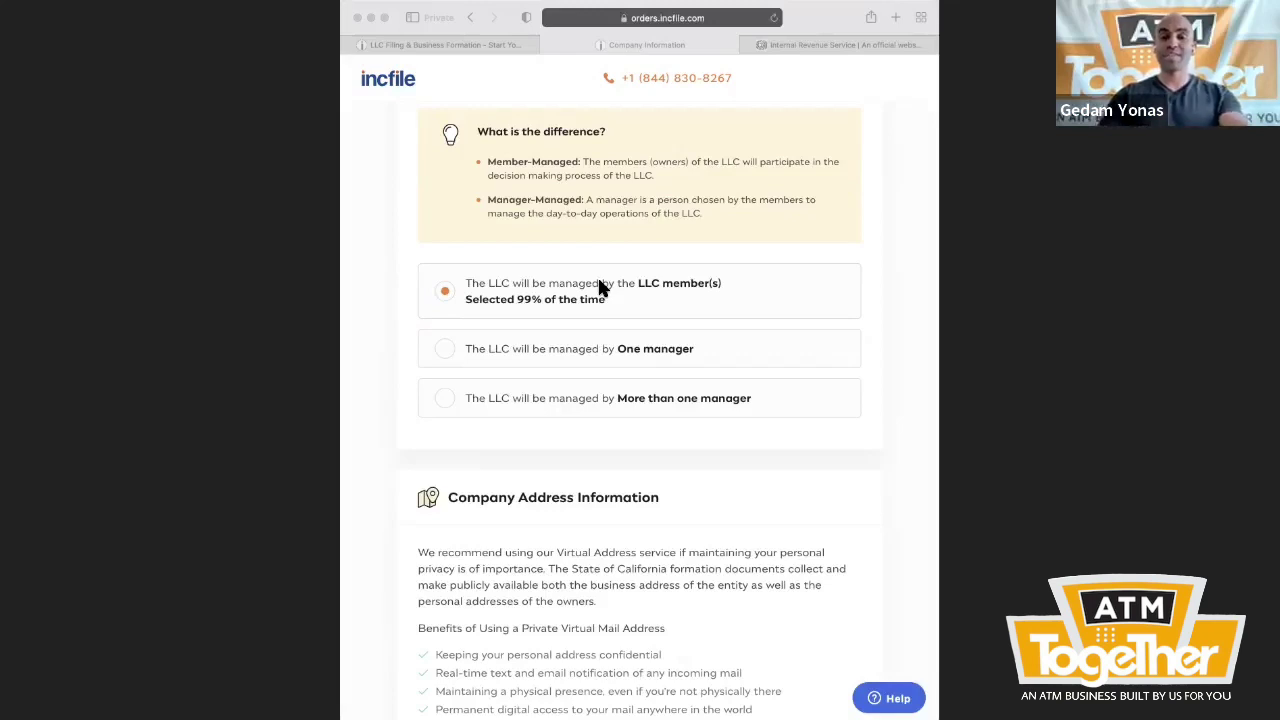
left_click(633, 310)
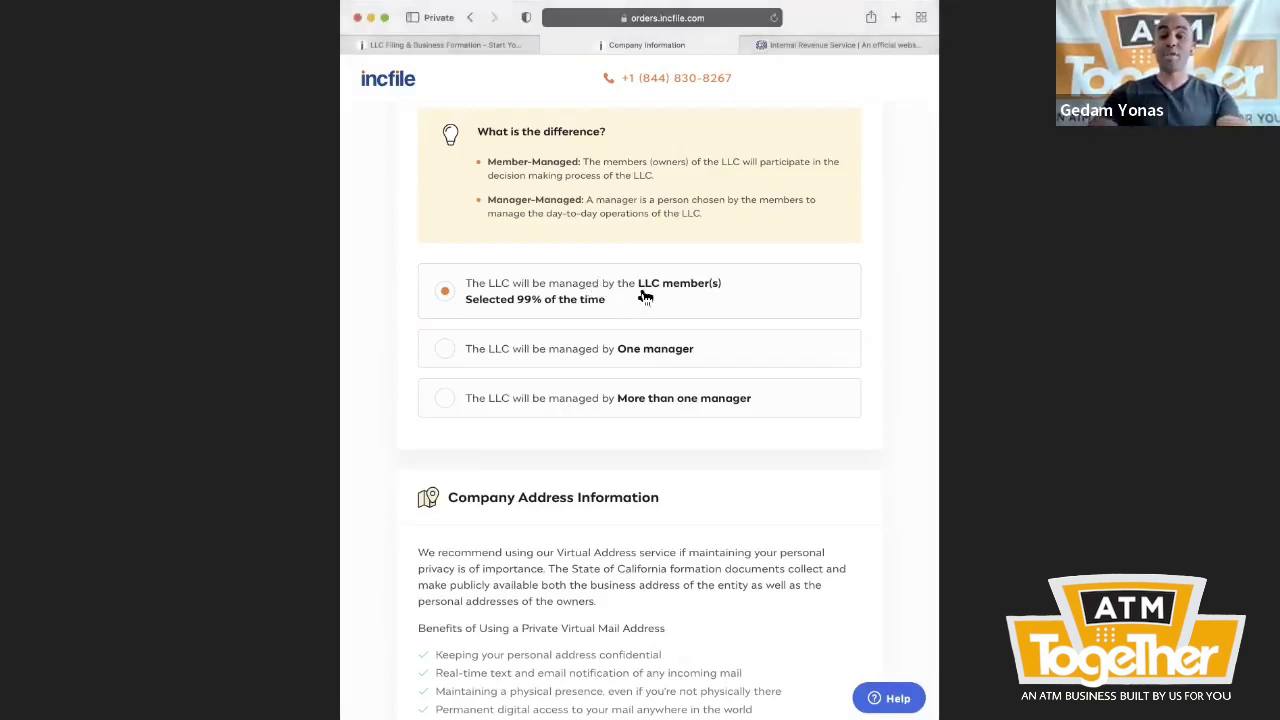
scroll(603, 392, "down", 5)
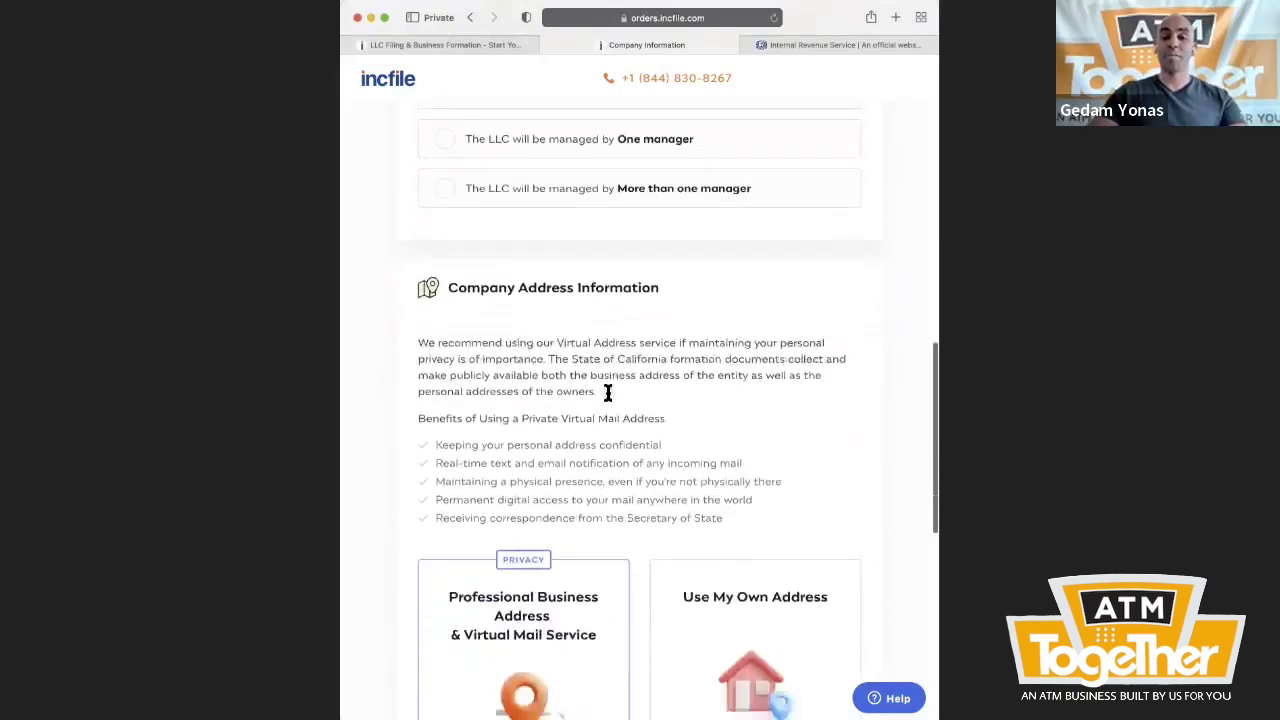
scroll(607, 393, "down", 8)
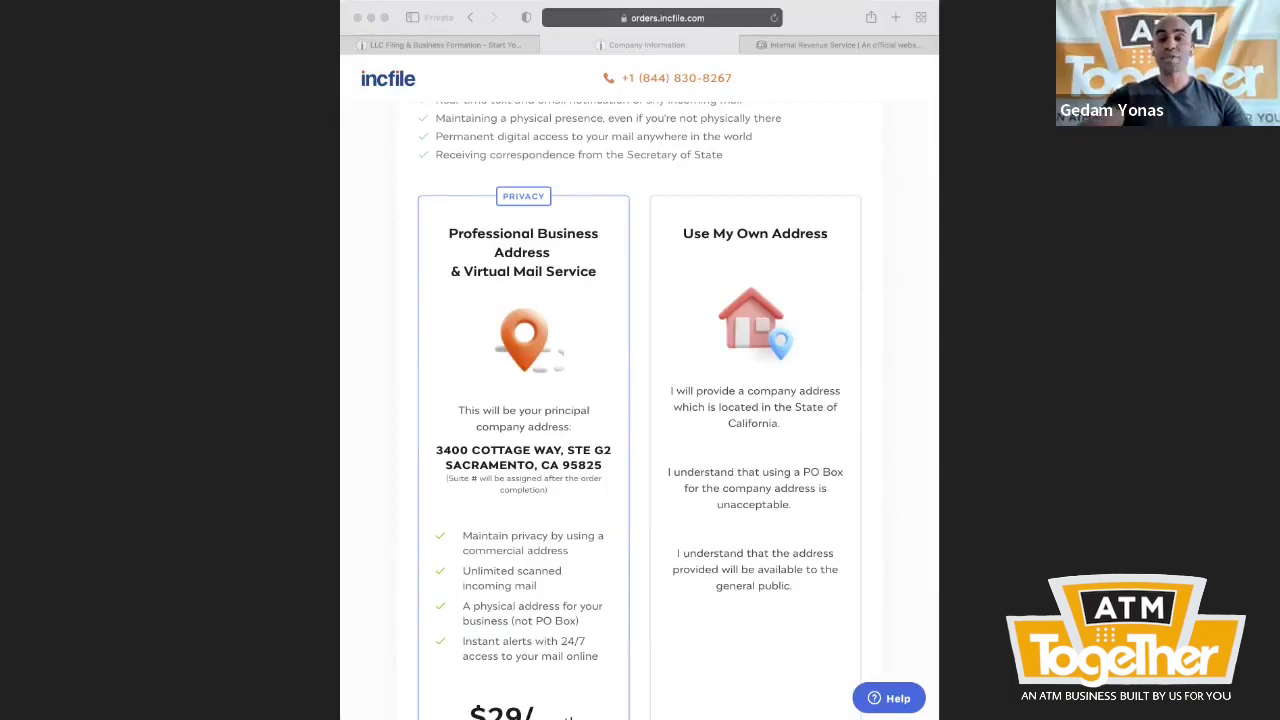
scroll(373, 427, "down", 2)
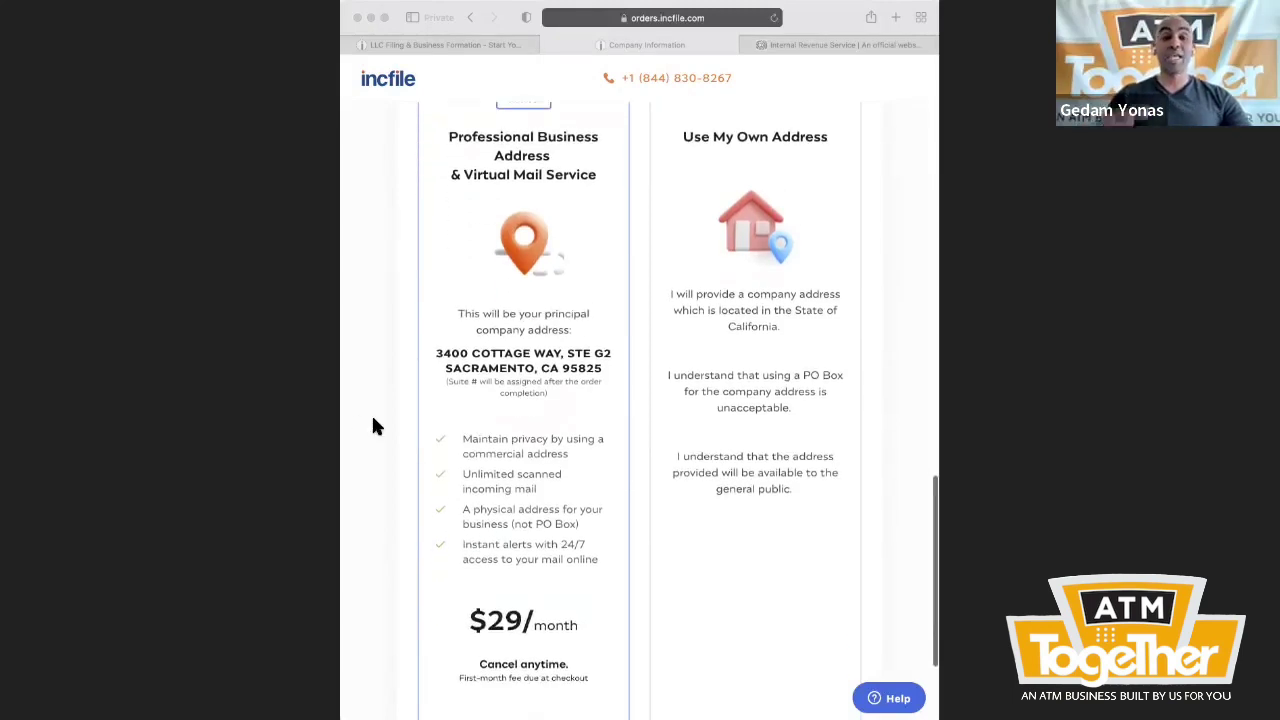
scroll(373, 427, "down", 1)
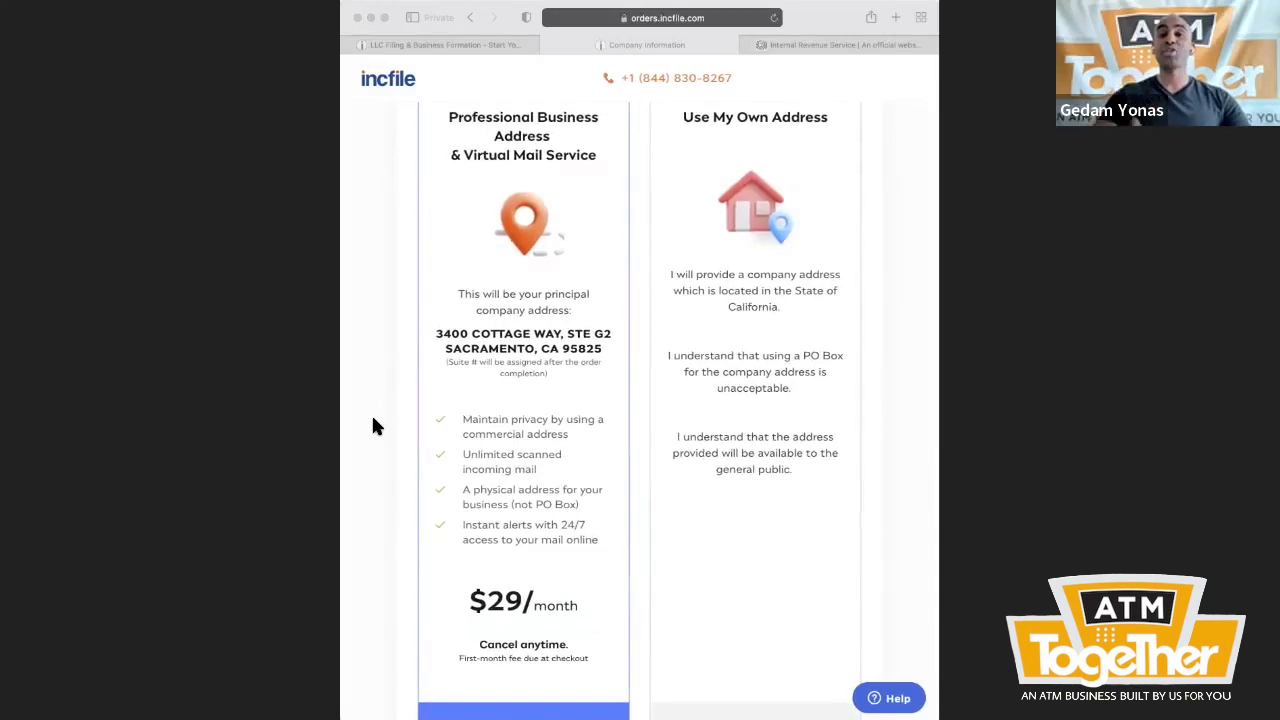